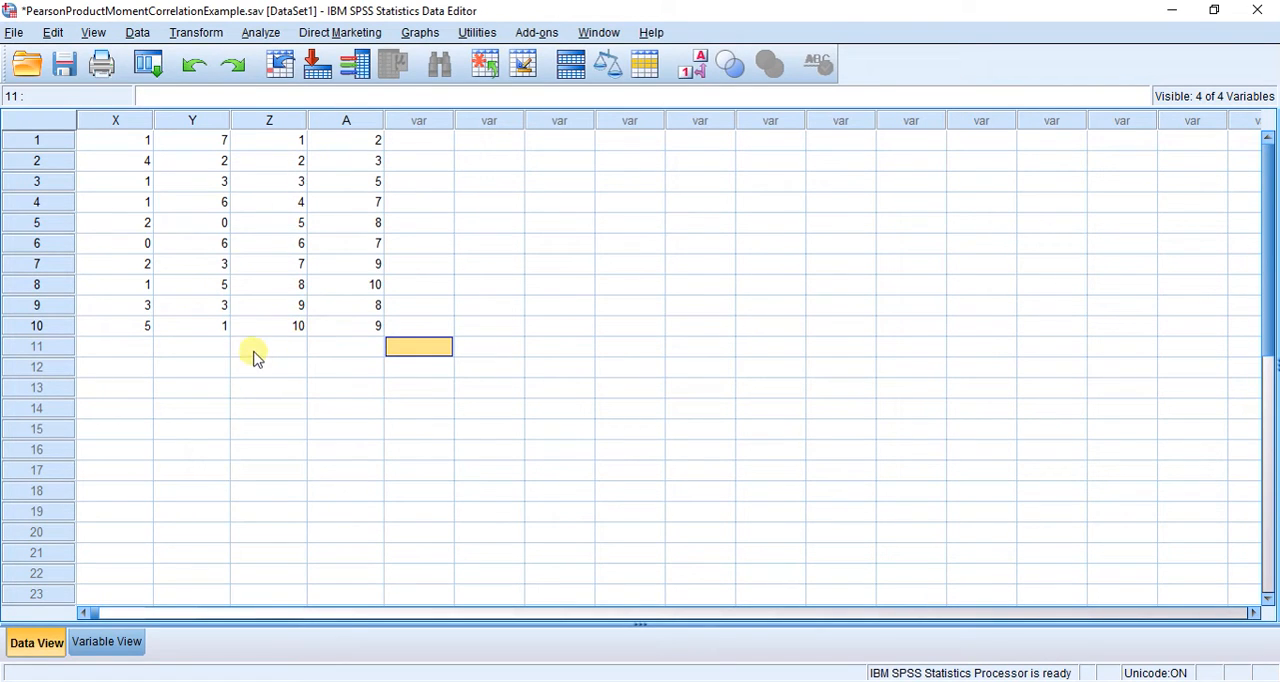
- Look over the data in the four columns X, Y, Z and A
left_click(133, 120)
left_click(200, 124)
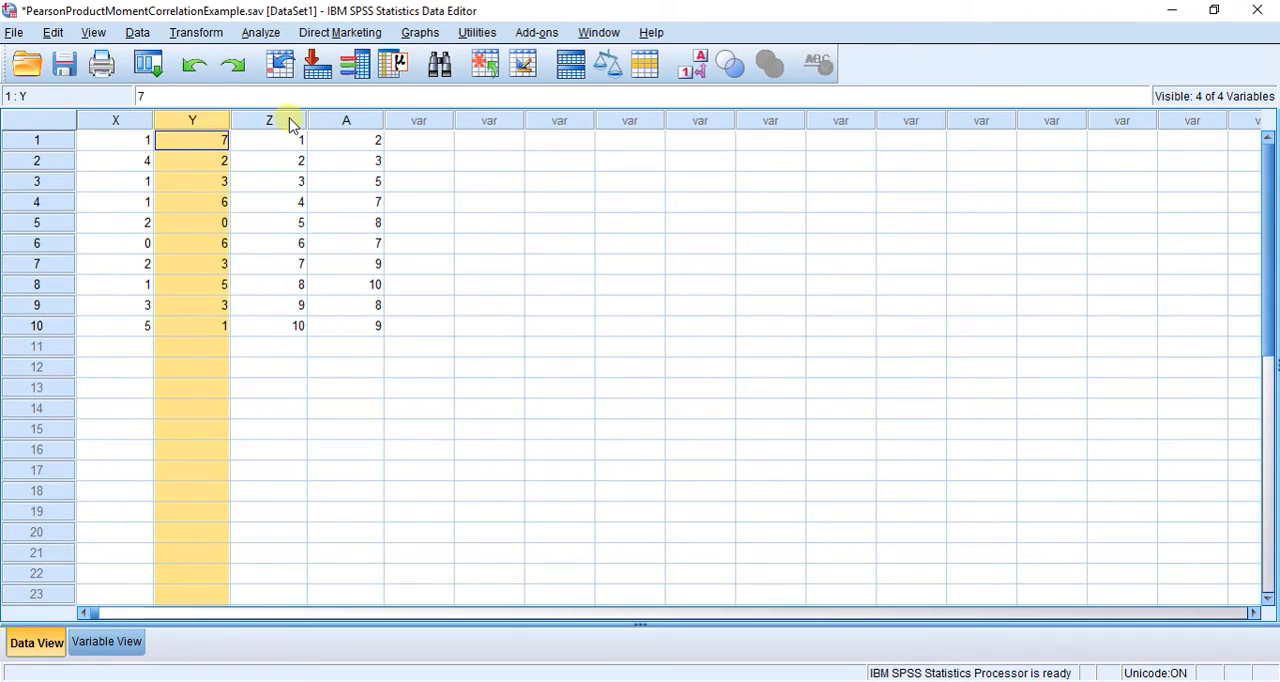
left_click(362, 121)
left_click(286, 121)
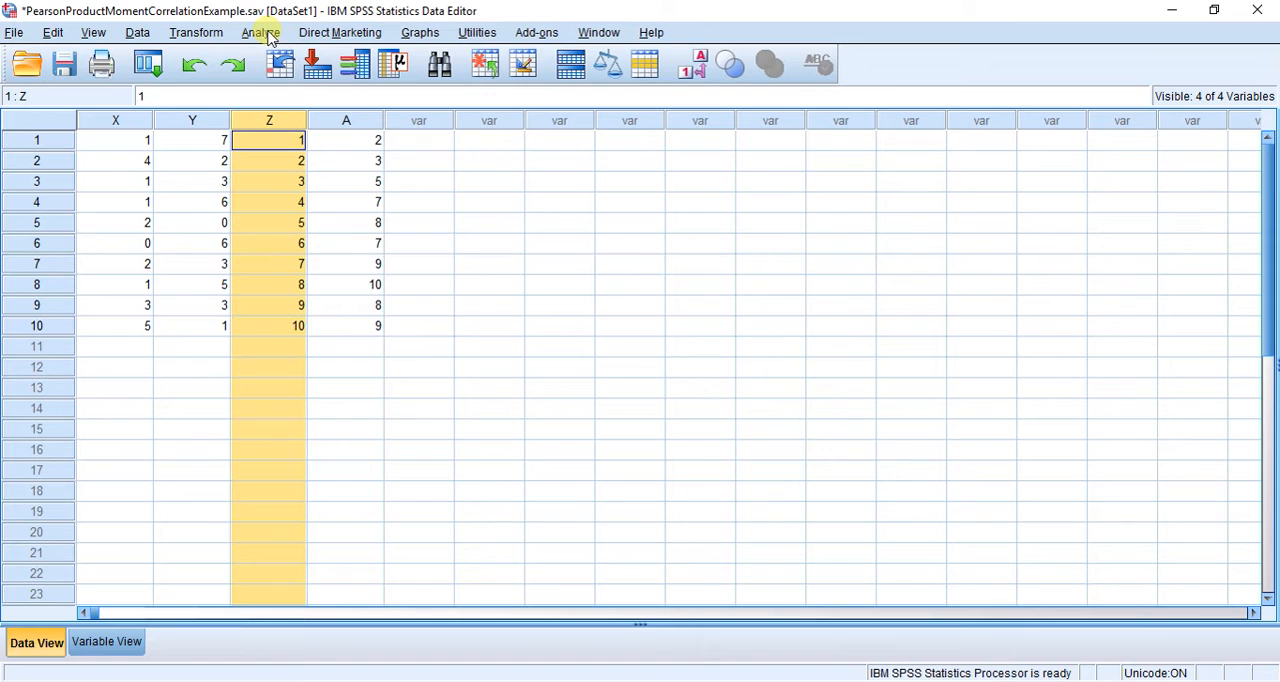
left_click(378, 326)
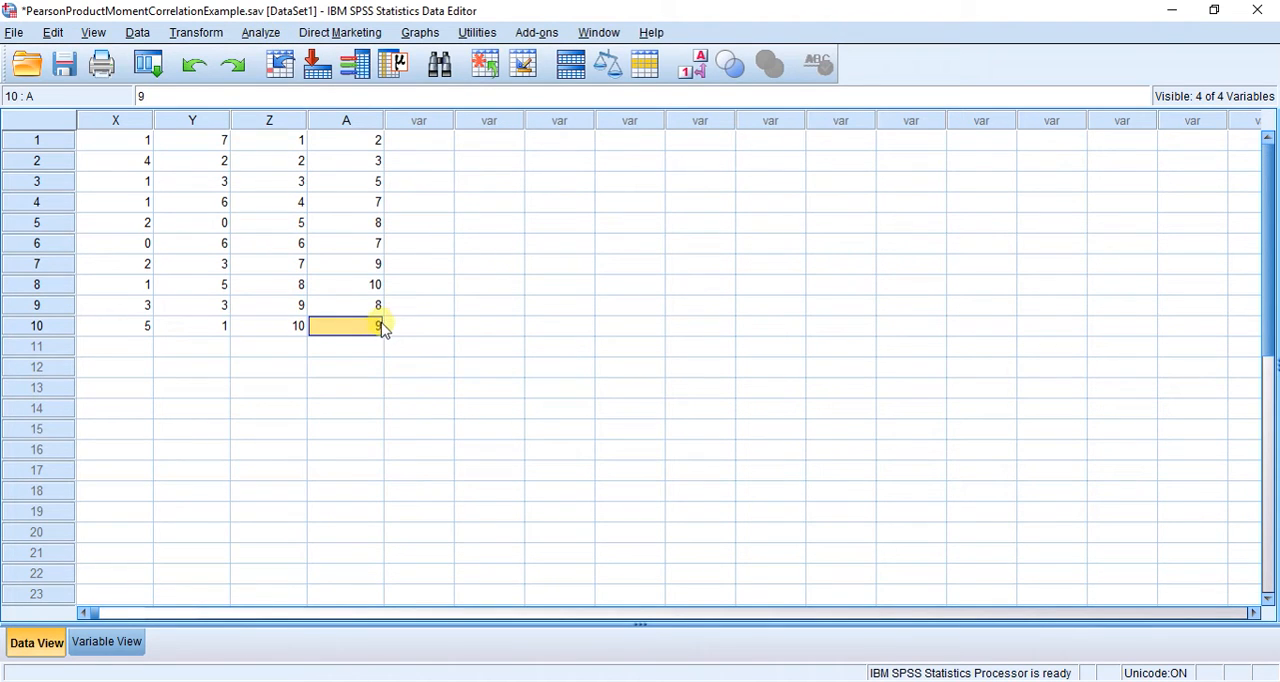
- Create a matrix scatterplot with X, Y, Z and A as the matrix variables, using the legacy Scatter/Dot charts
left_click(420, 33)
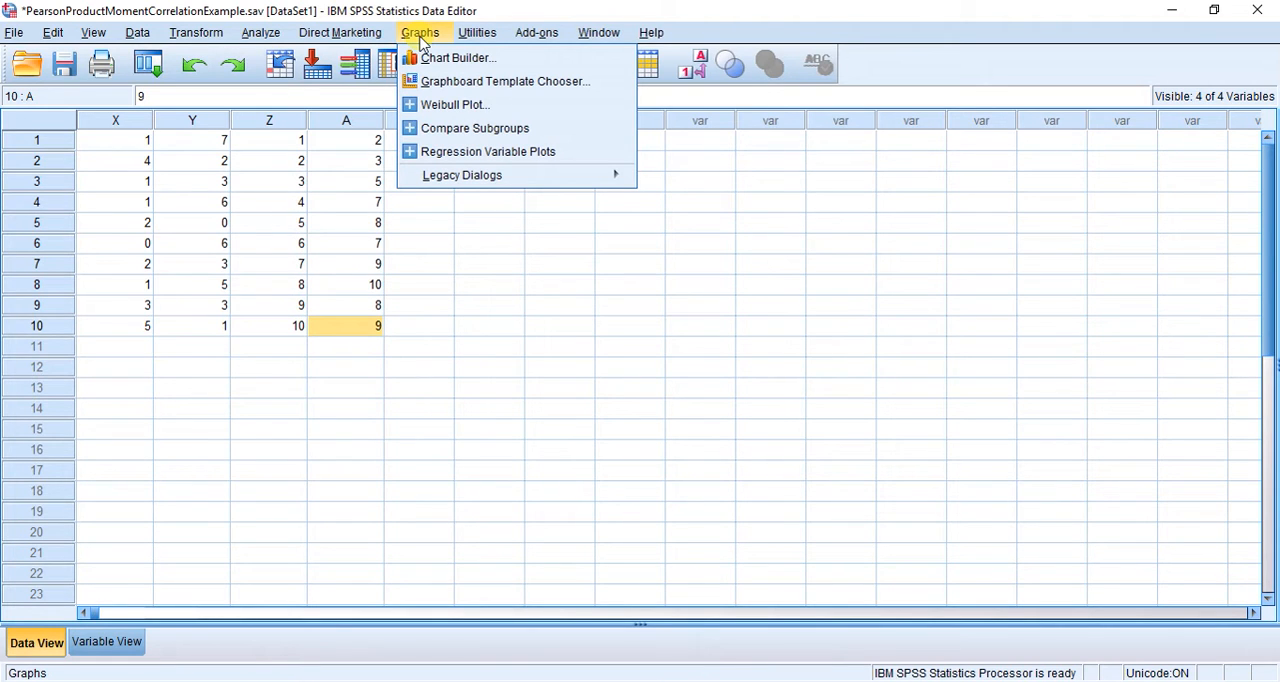
mouse_move(468, 175)
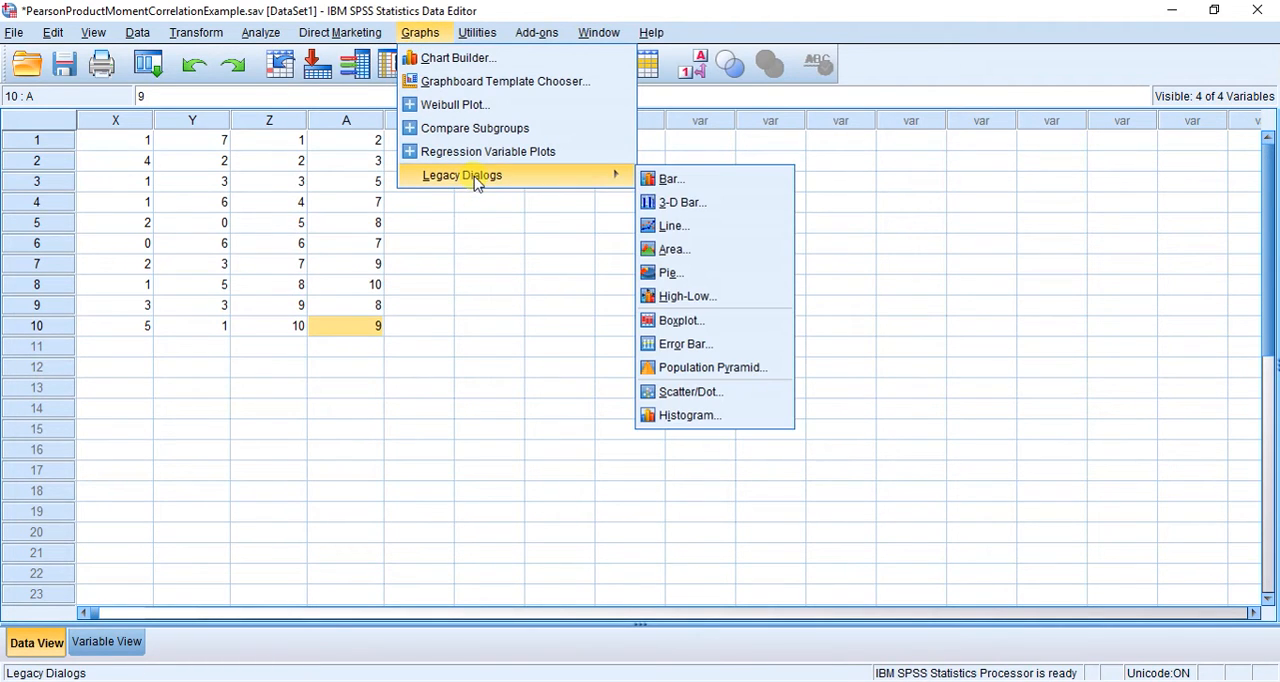
left_click(709, 393)
left_click(665, 315)
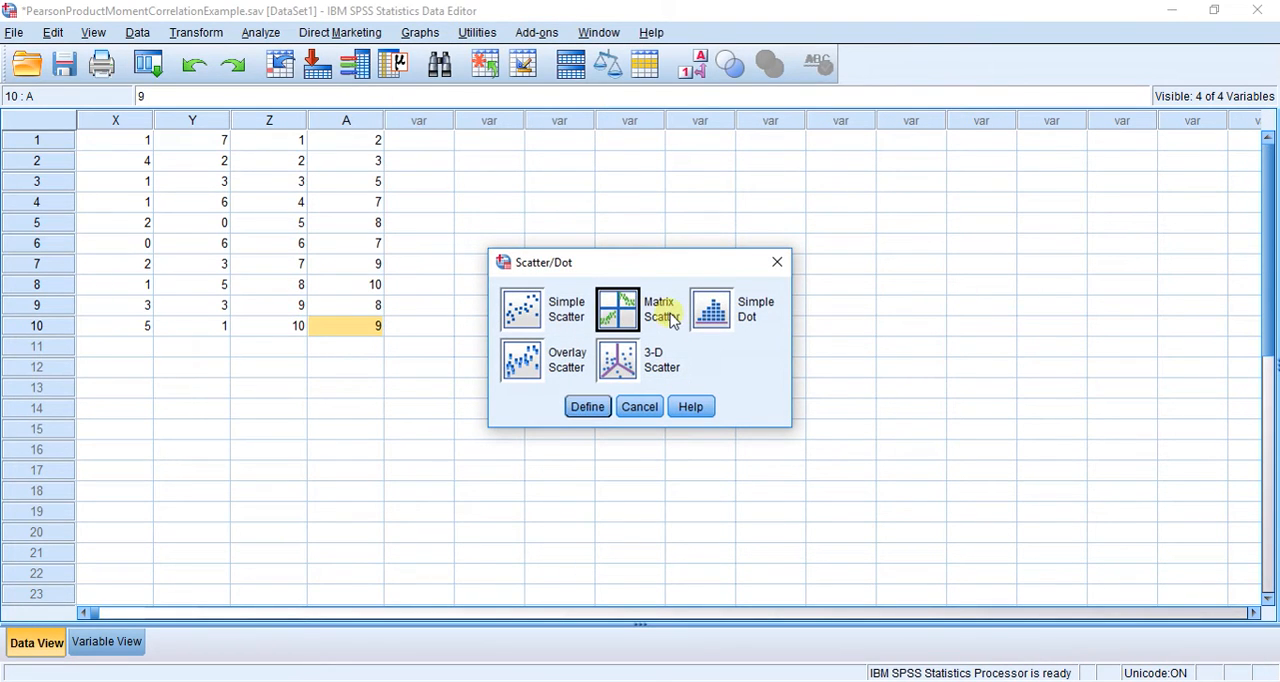
left_click(588, 407)
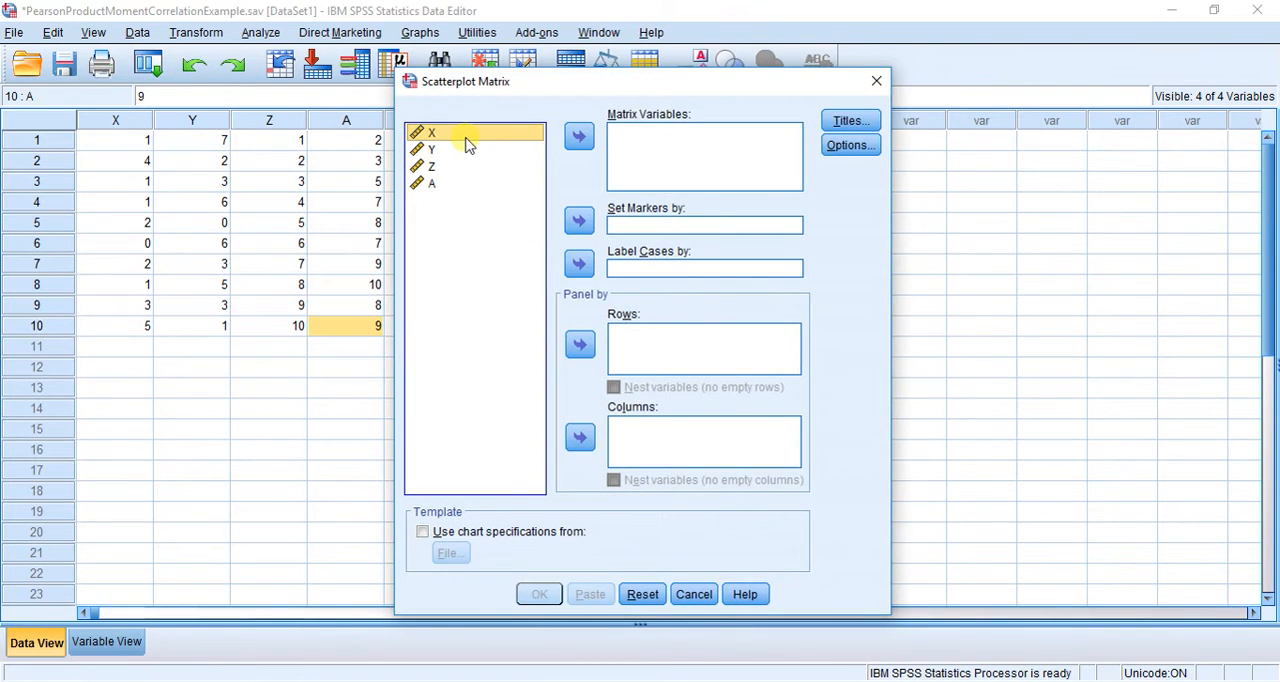
left_click(432, 184, "shift")
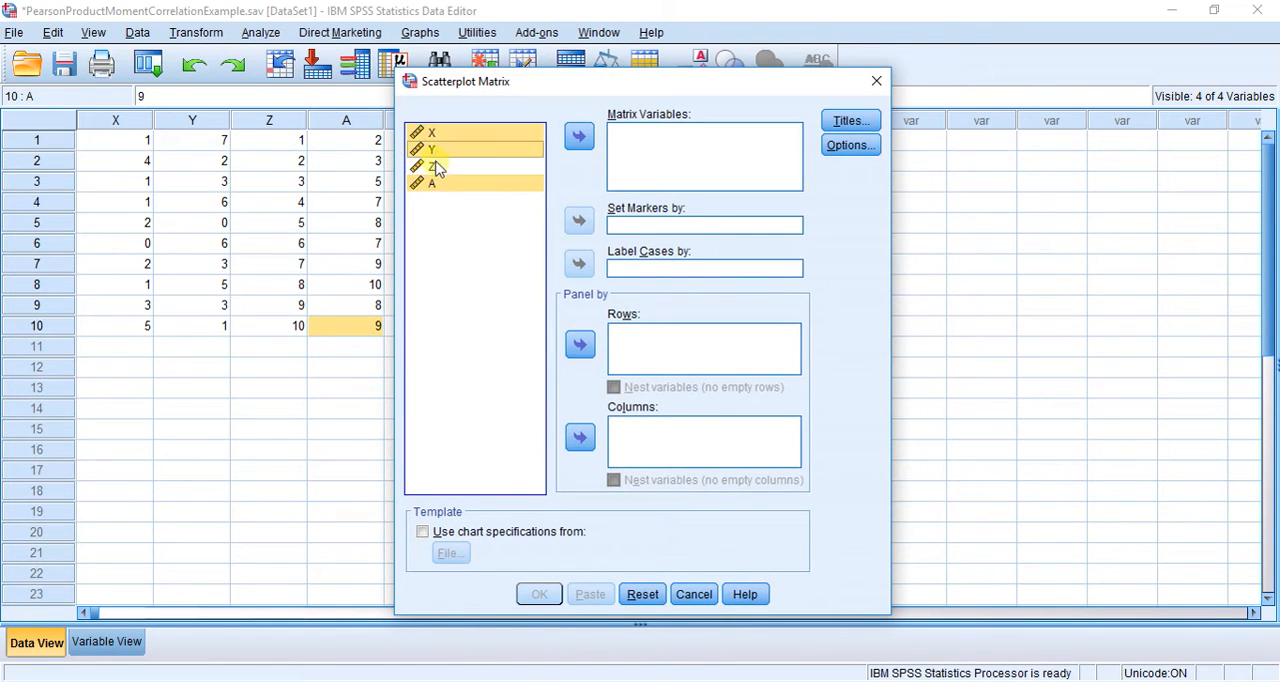
left_click(579, 136)
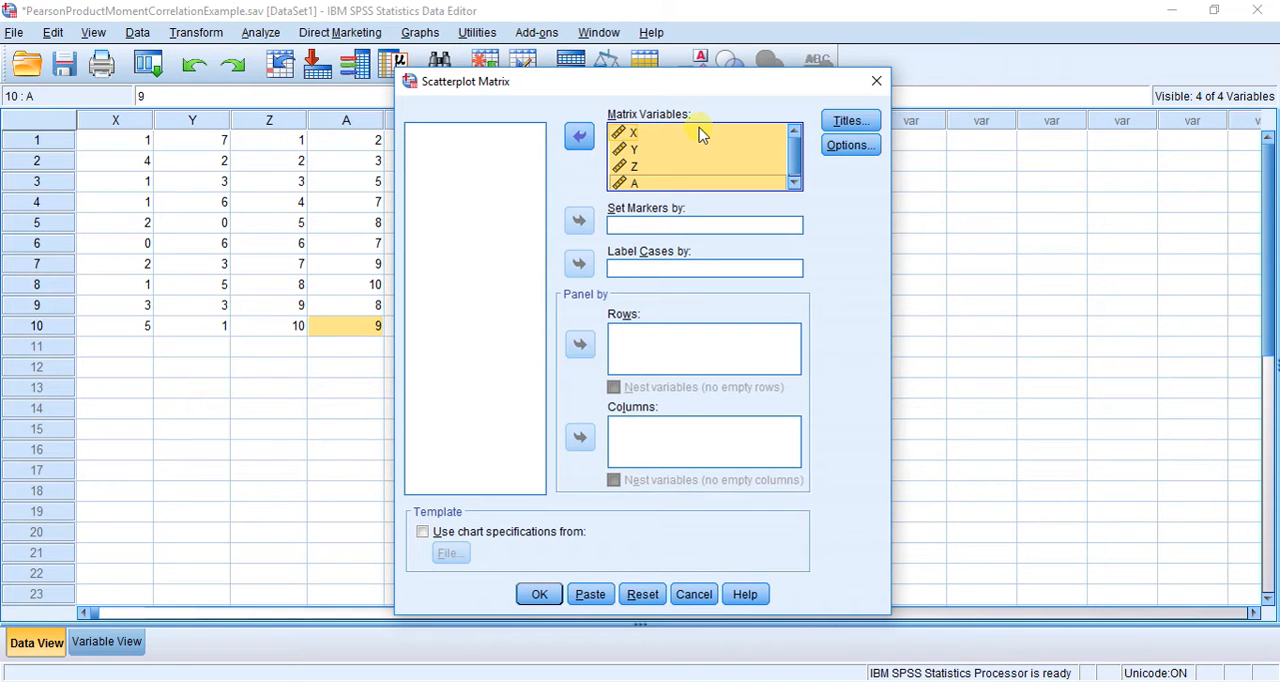
left_click(539, 594)
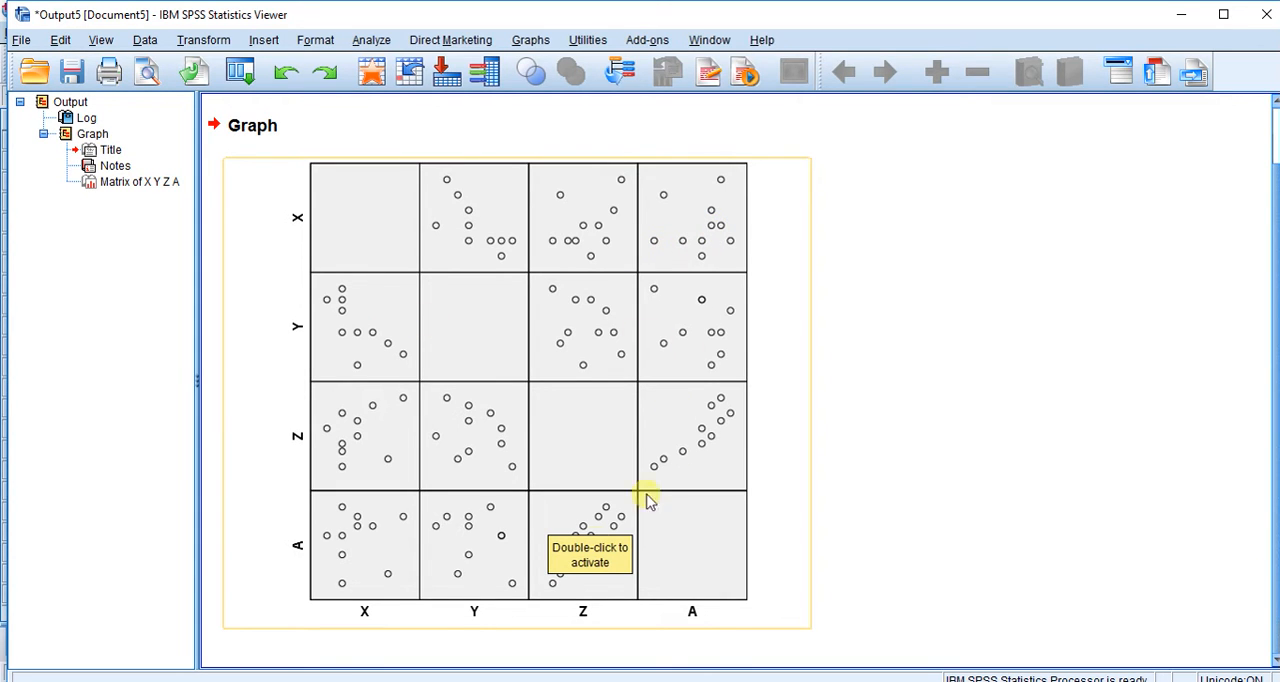
left_click(862, 590)
left_click(805, 468)
left_click(942, 378)
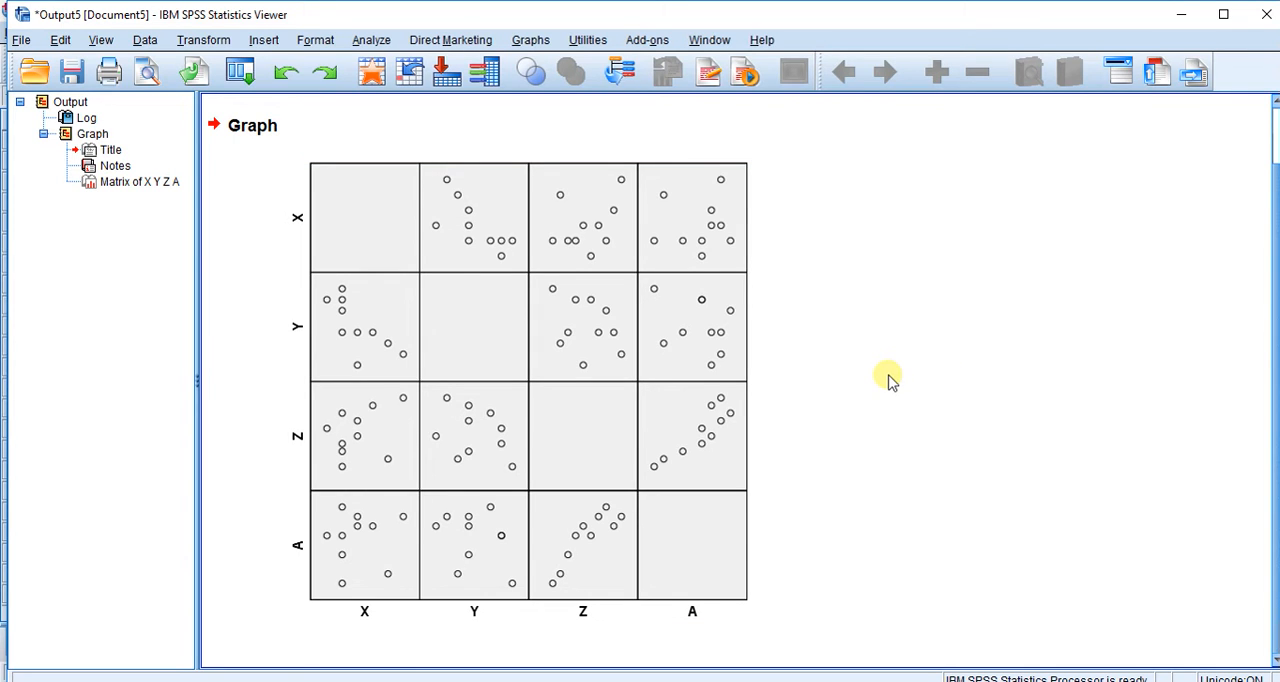
left_click(760, 324)
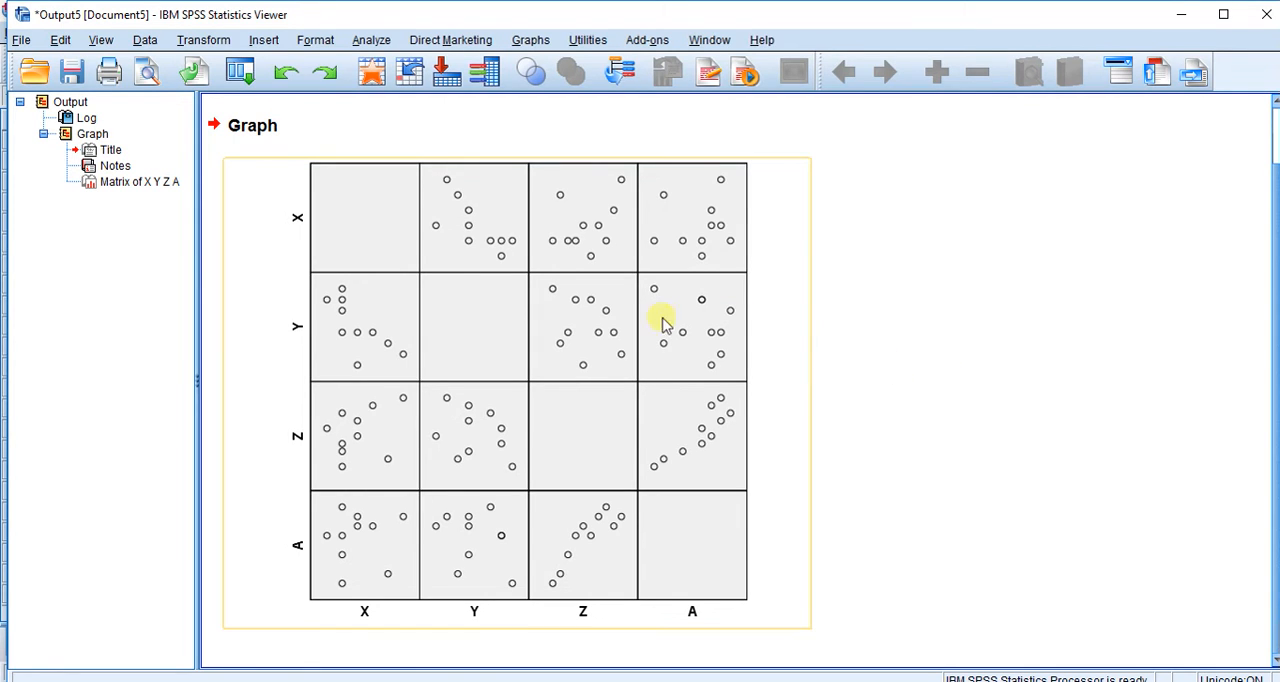
left_click(840, 342)
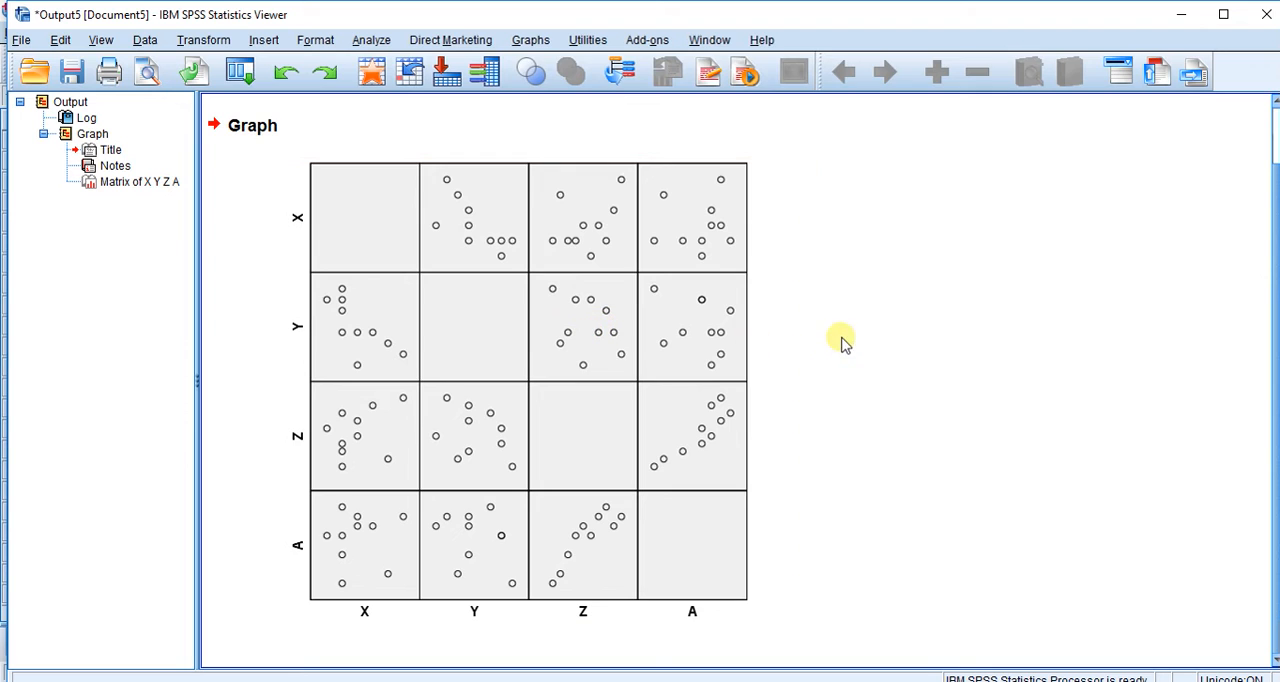
left_click(798, 326)
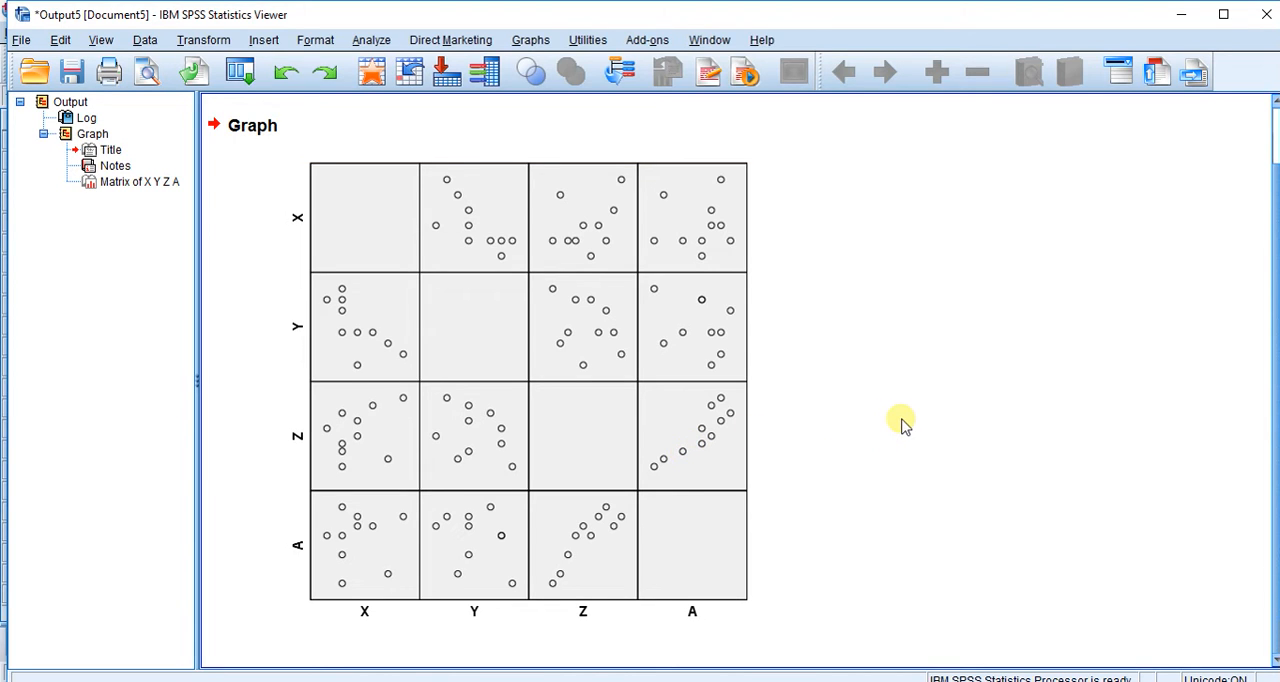
- Run a bivariate correlation on X, Y, Z and A with Pearson coefficients, two-tailed significance and significant correlations flagged
left_click(370, 42)
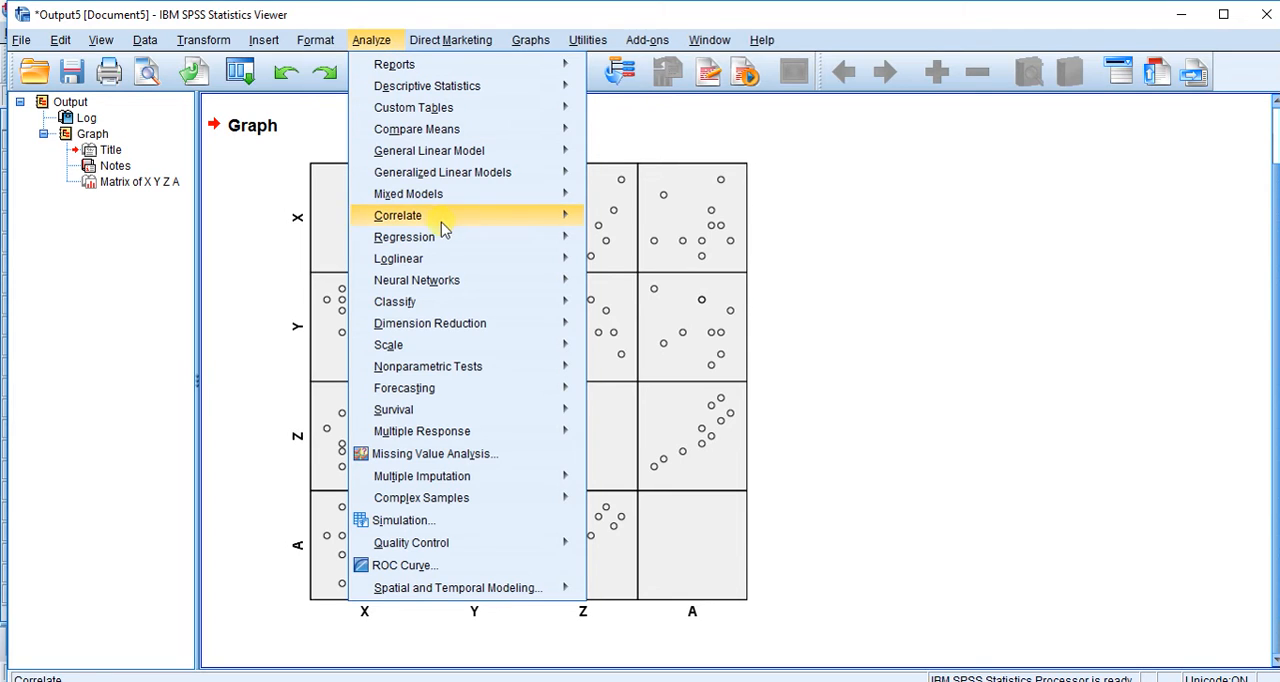
mouse_move(445, 228)
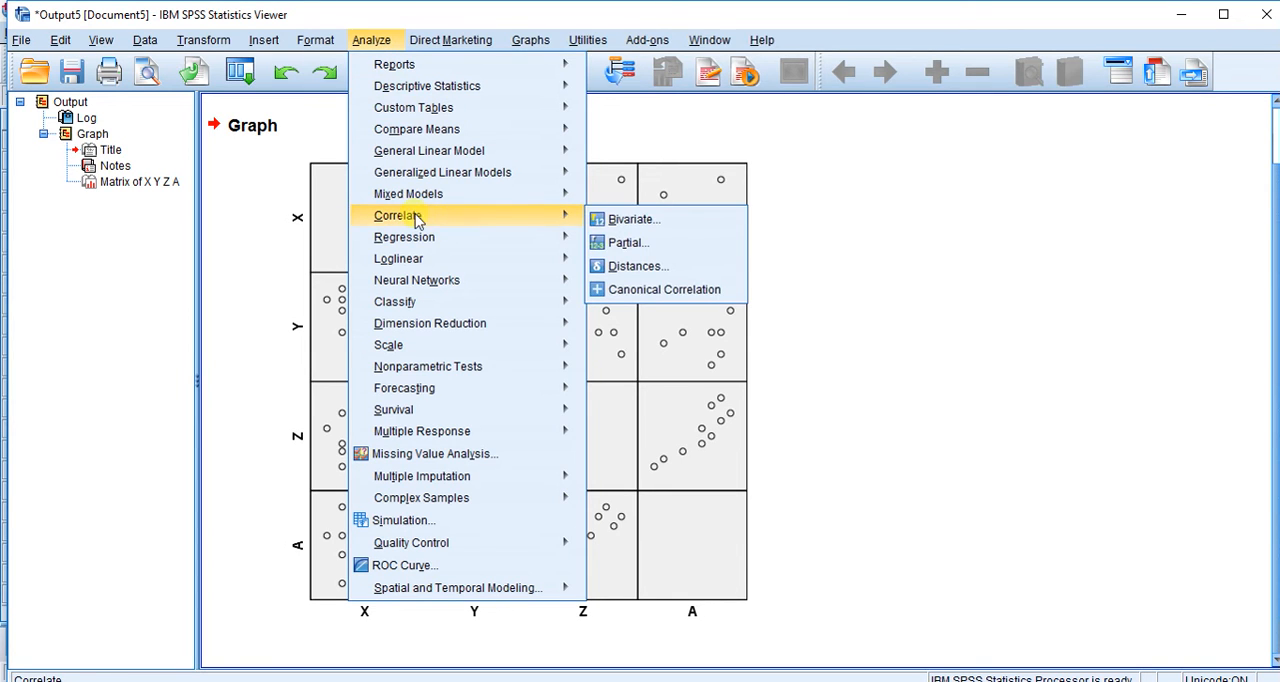
left_click(657, 229)
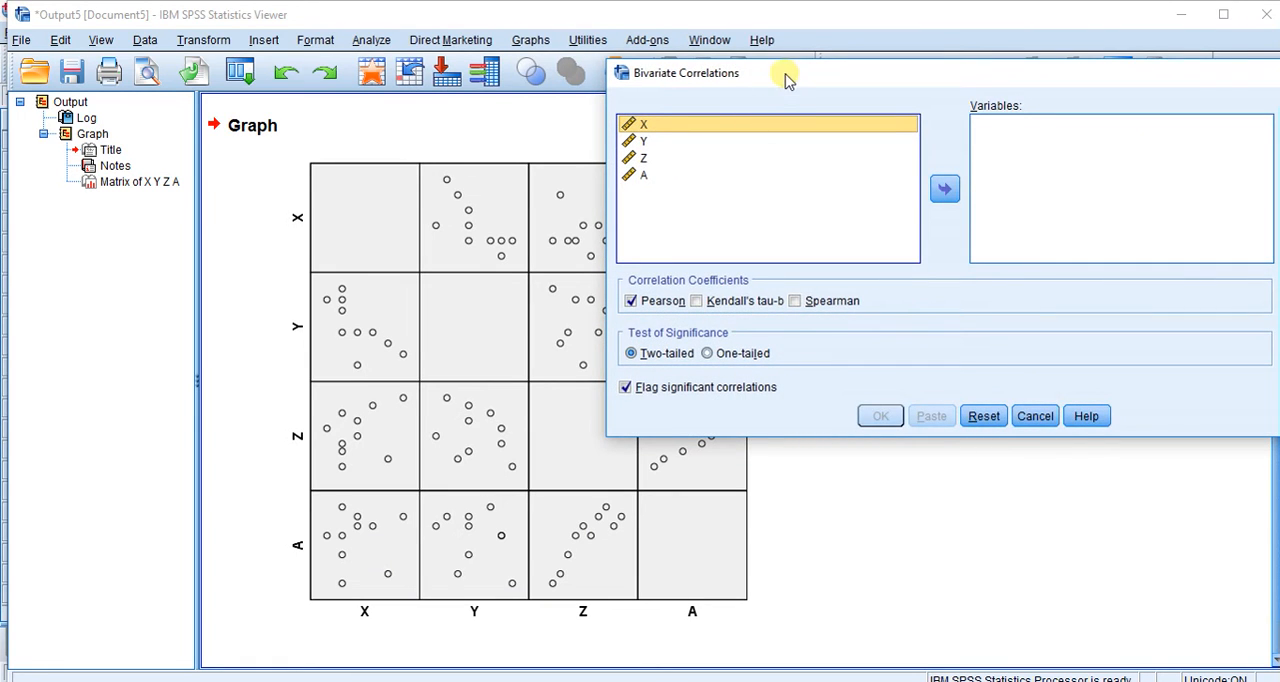
left_click_drag(786, 77, 771, 76)
left_click(635, 176, "ctrl")
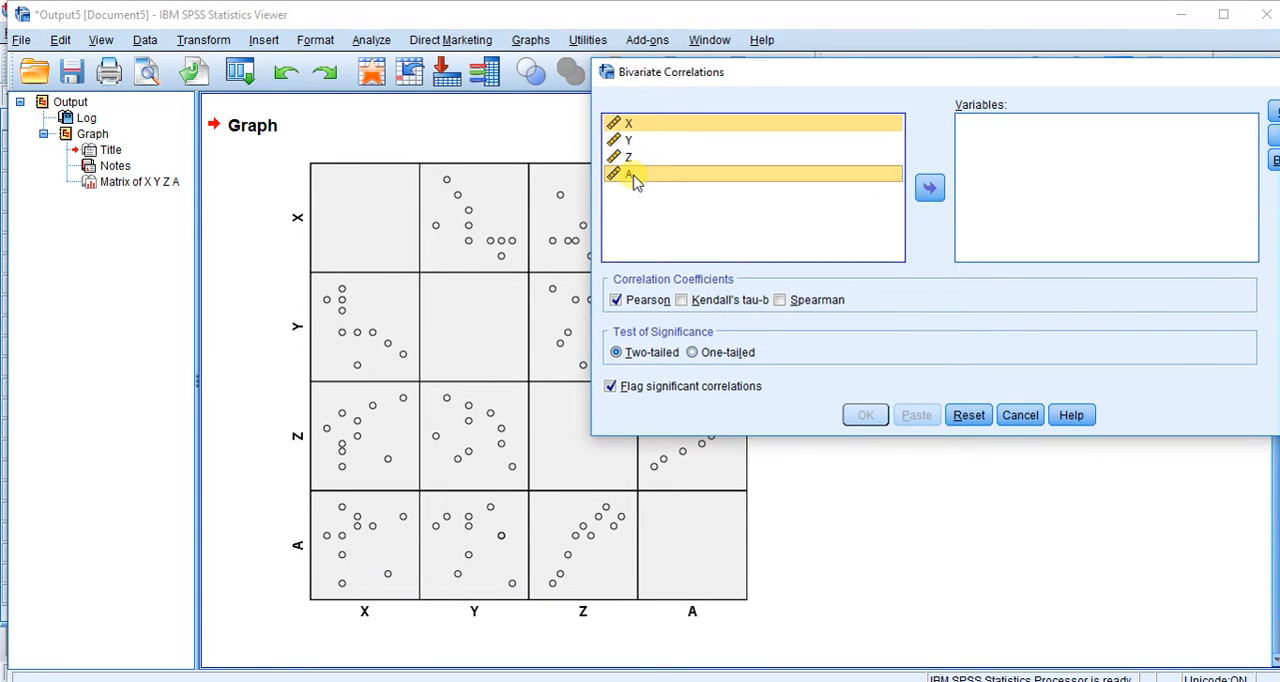
left_click(639, 141, "ctrl")
left_click(644, 159, "ctrl")
left_click(929, 187)
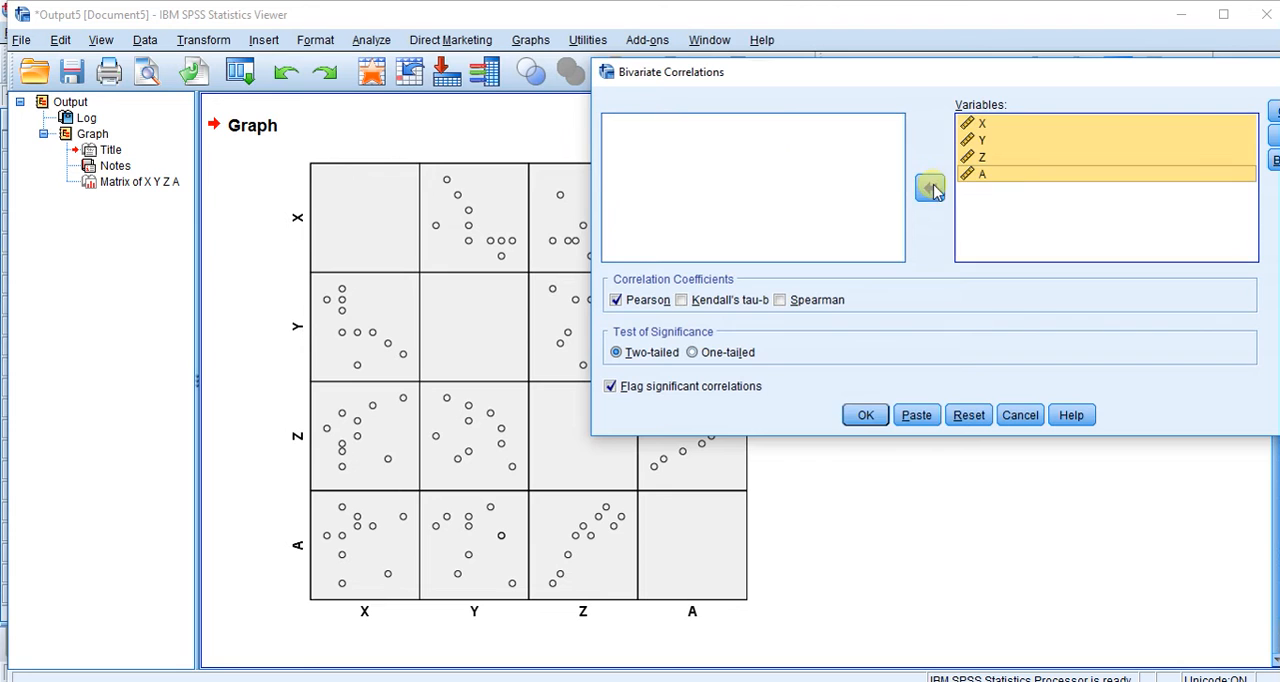
left_click_drag(993, 72, 891, 62)
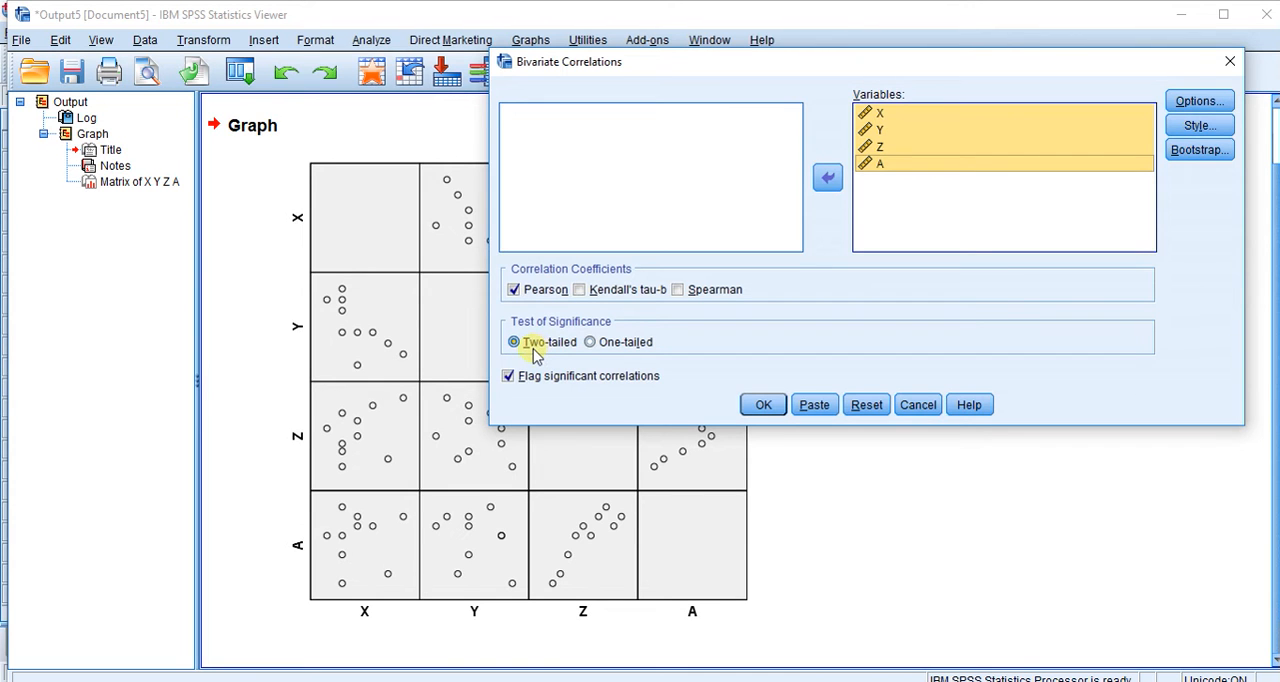
left_click(763, 405)
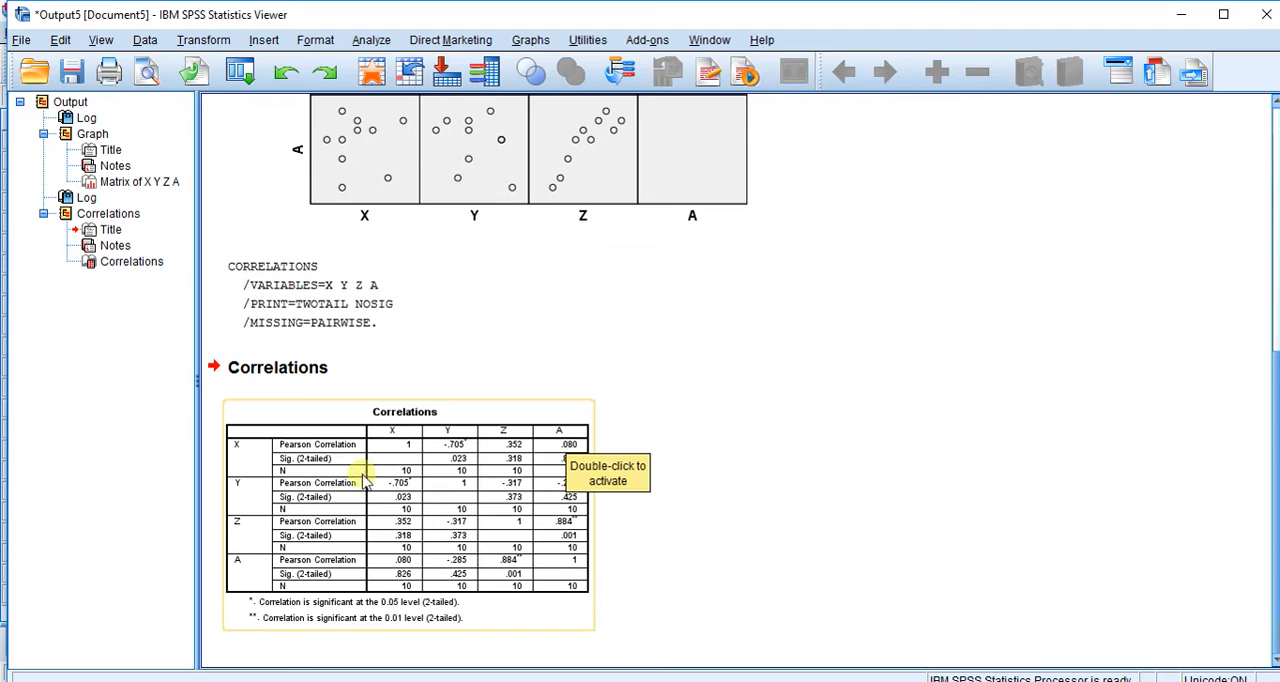
- Compare the coefficients and significance values in the Correlations table with the matching panels of the scatterplot matrix
scroll(554, 370, "up", 5)
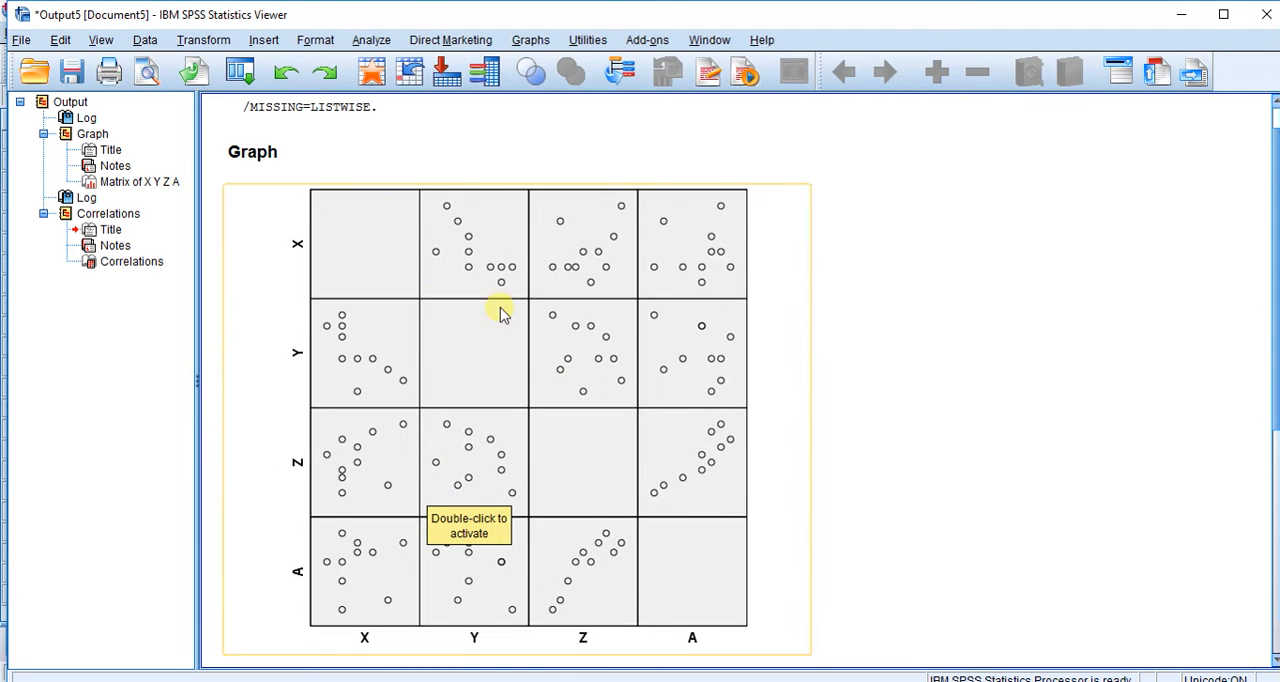
scroll(548, 525, "down", 5)
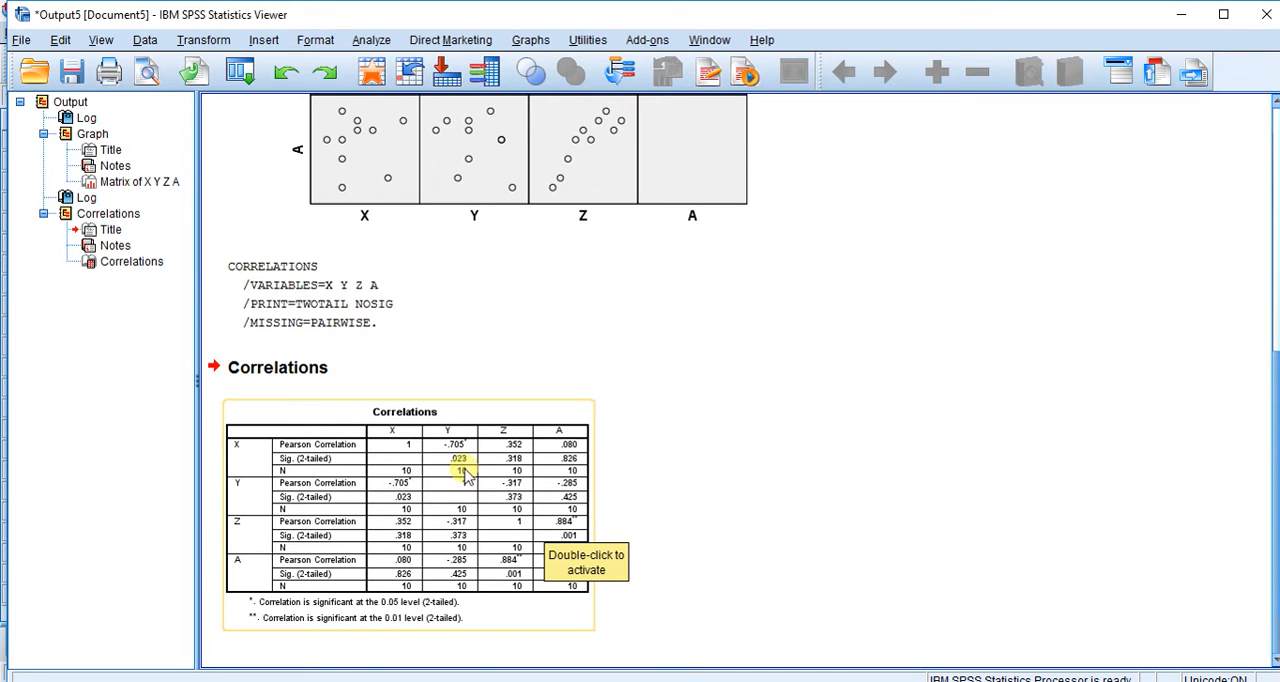
scroll(608, 434, "up", 3)
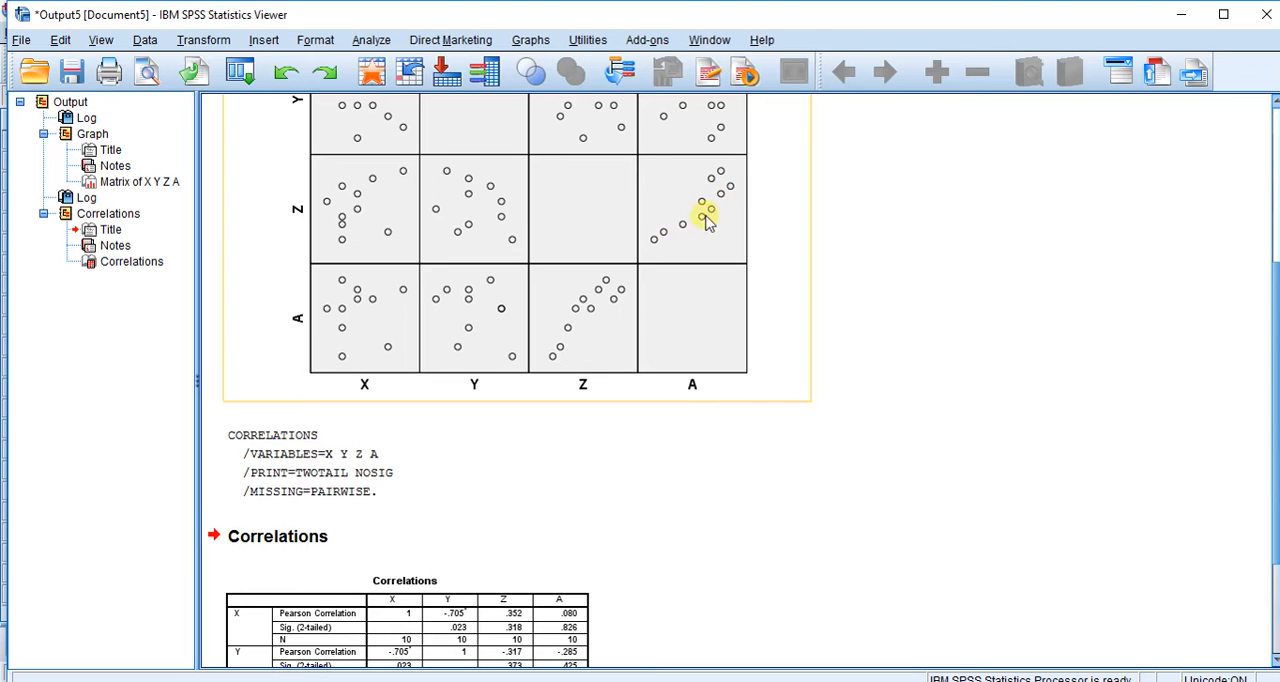
scroll(688, 350, "down", 3)
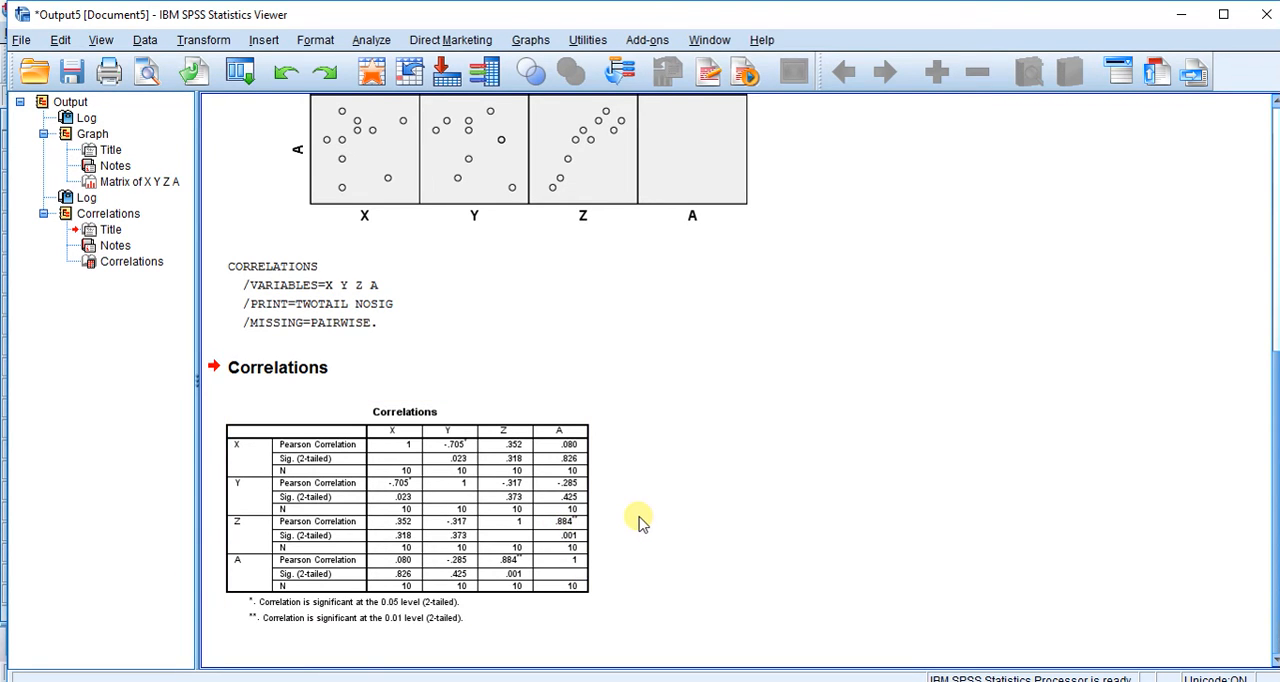
scroll(640, 520, "up", 5)
scroll(600, 277, "up", 2)
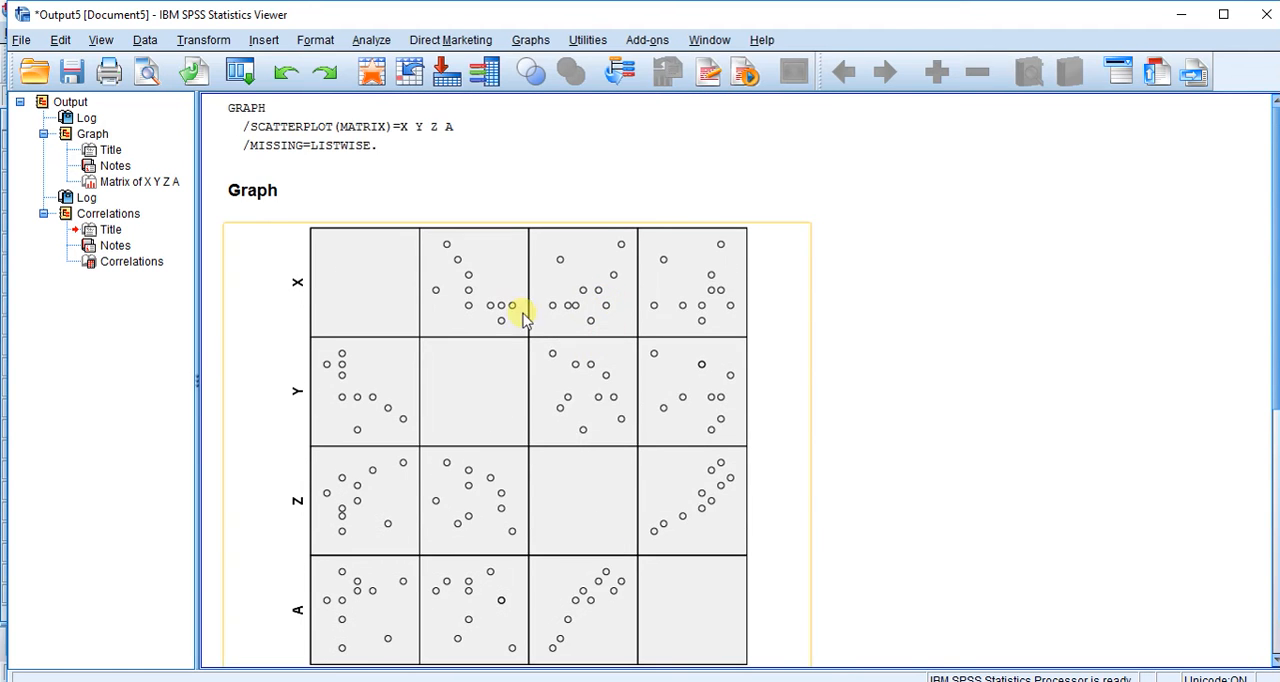
scroll(515, 345, "down", 1)
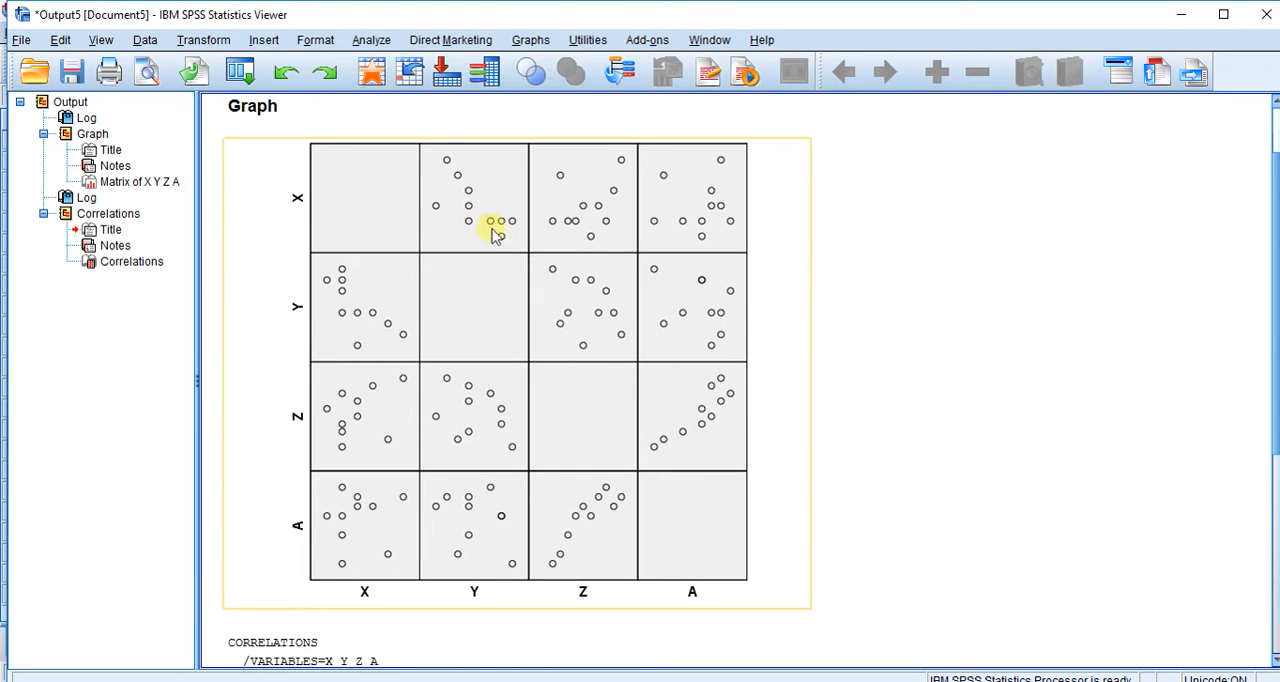
scroll(491, 495, "down", 3)
scroll(491, 497, "up", 3)
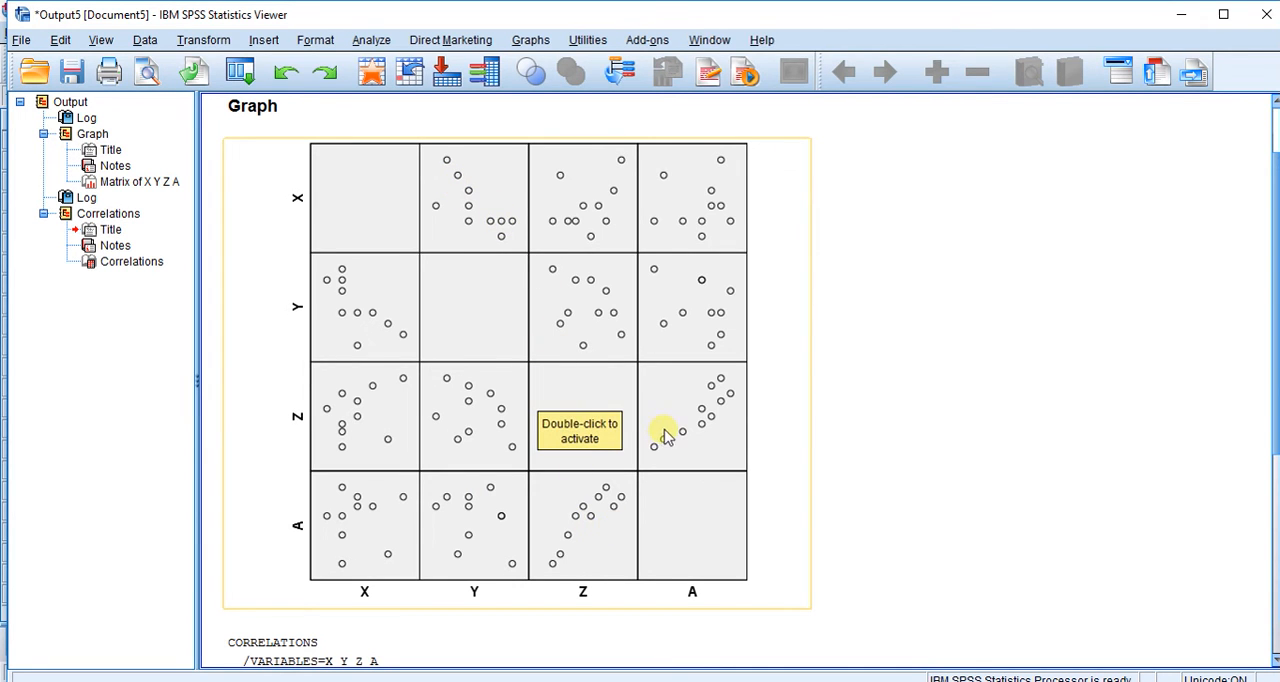
scroll(585, 537, "down", 3)
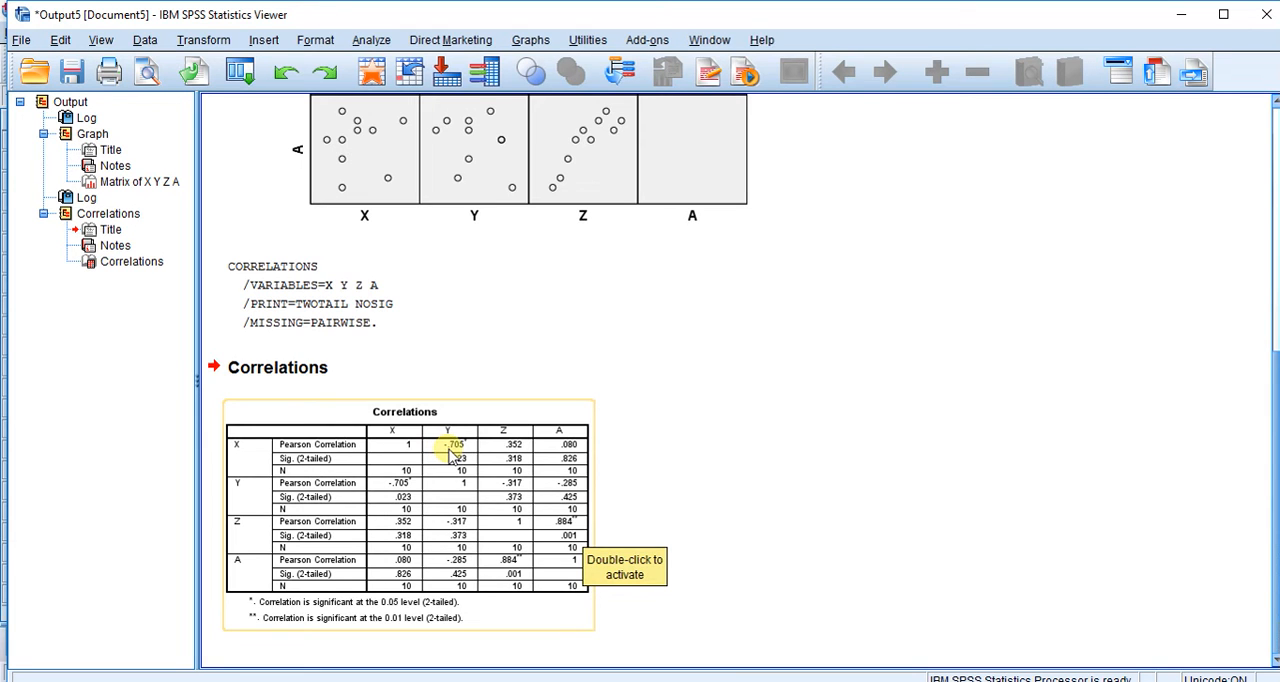
scroll(450, 455, "up", 8)
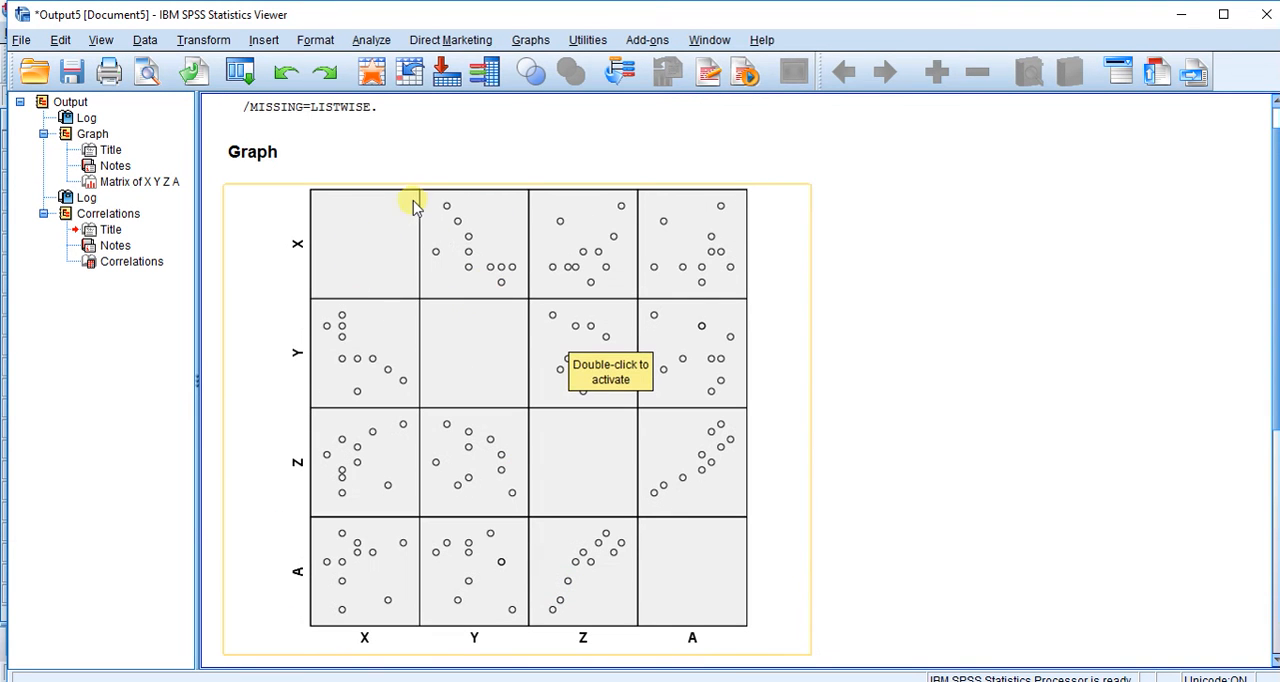
scroll(549, 385, "down", 8)
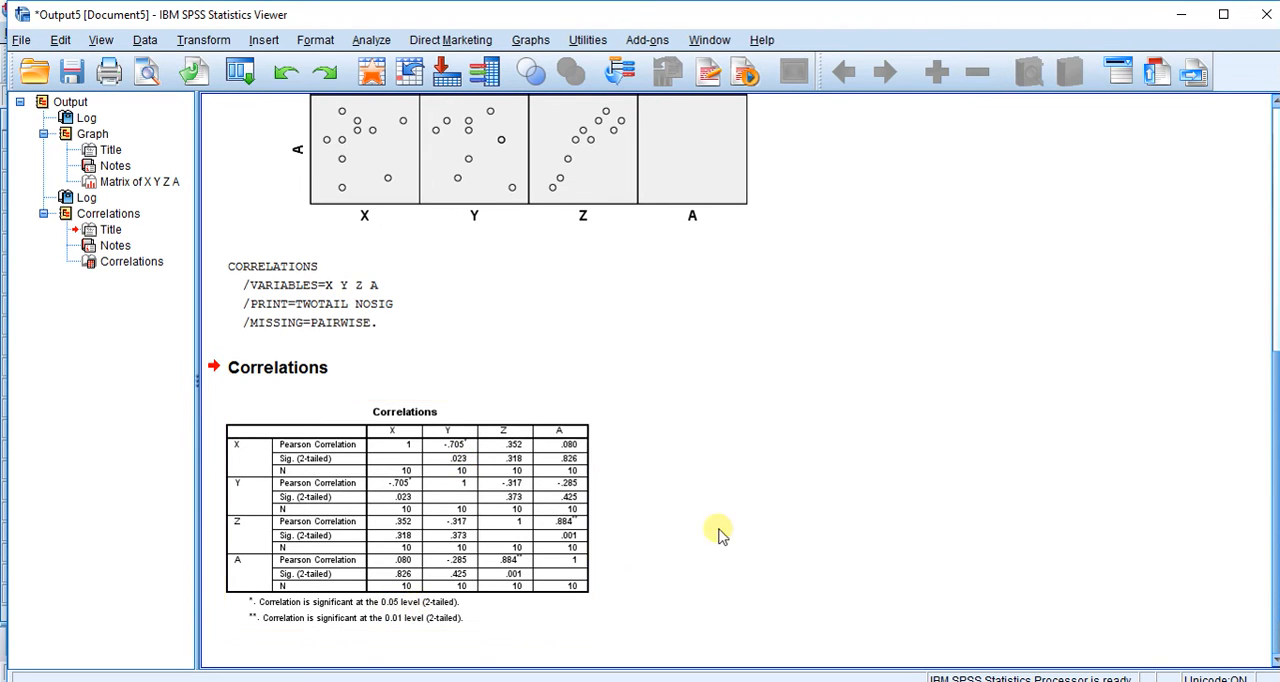
scroll(771, 505, "up", 5)
scroll(771, 505, "down", 1)
scroll(775, 505, "up", 1)
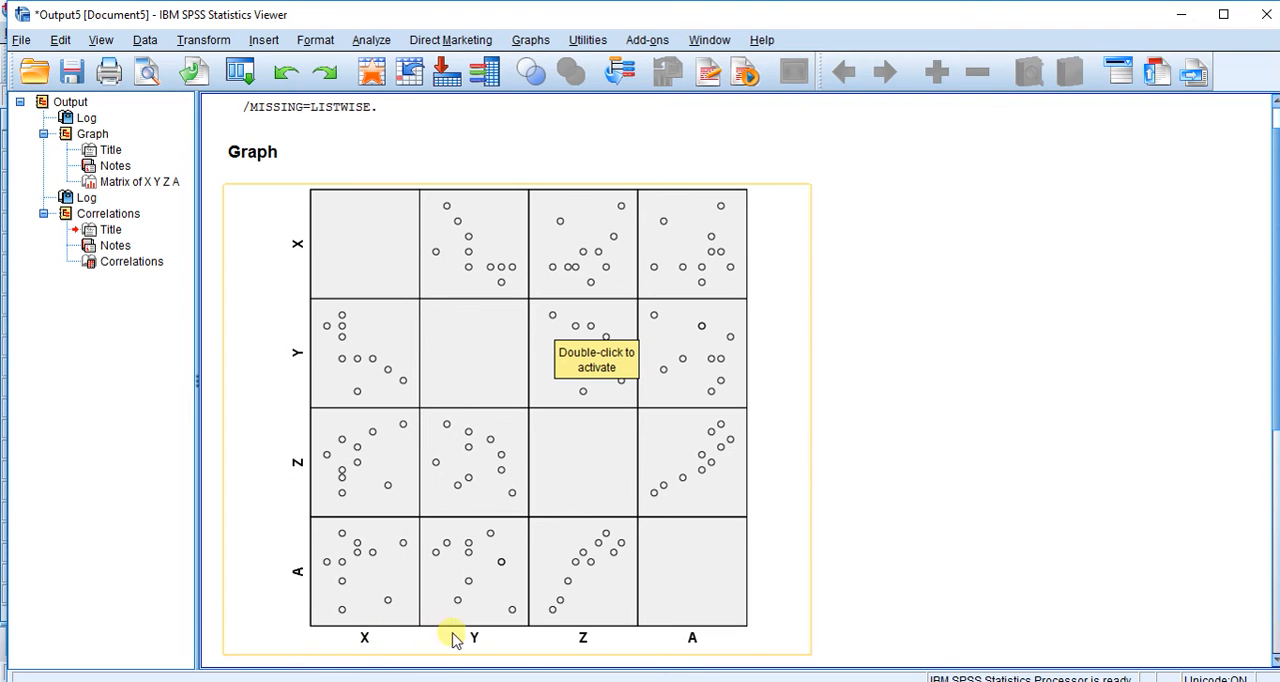
scroll(811, 597, "down", 2)
scroll(811, 600, "down", 8)
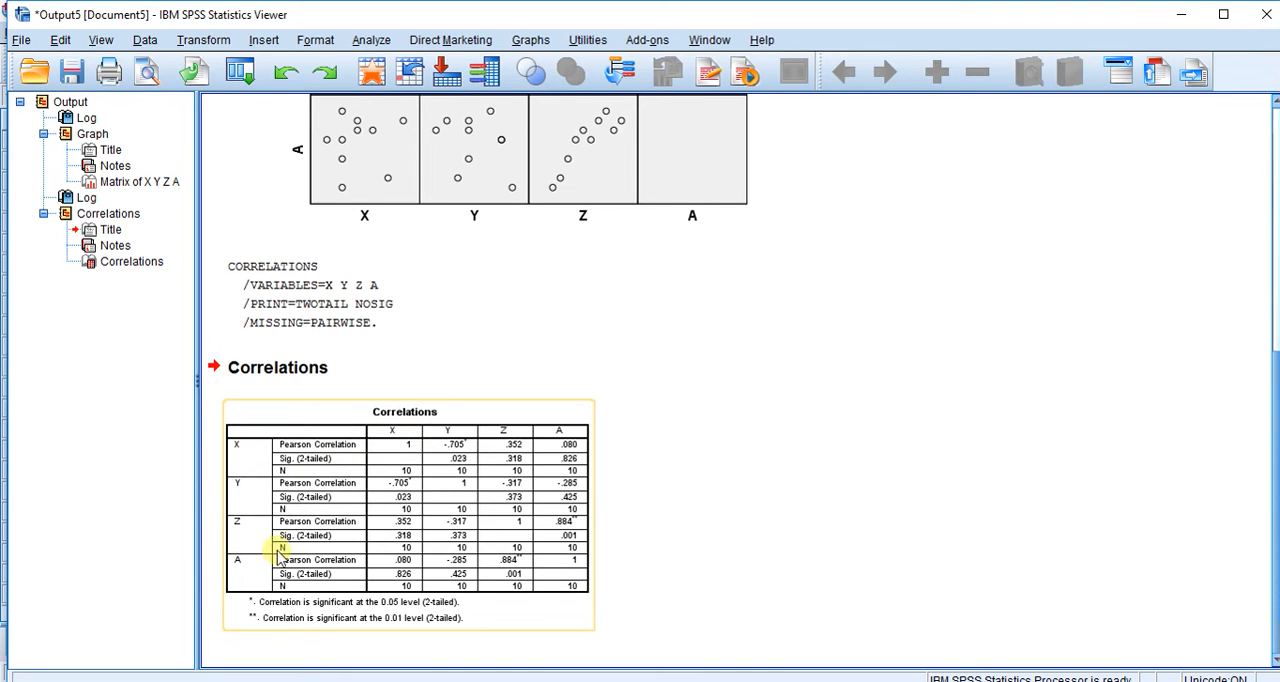
- Paste the two-tailed Pearson bivariate correlation of X, Y, Z and A as command syntax instead of running it
left_click(370, 40)
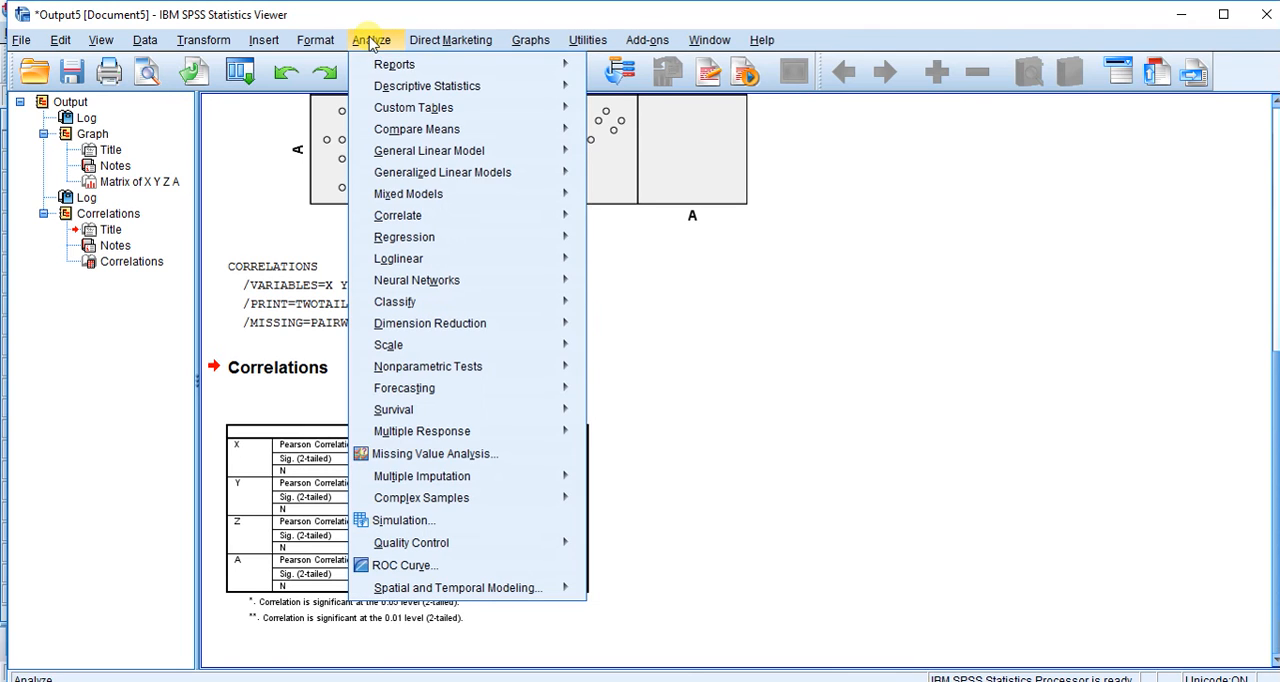
mouse_move(427, 227)
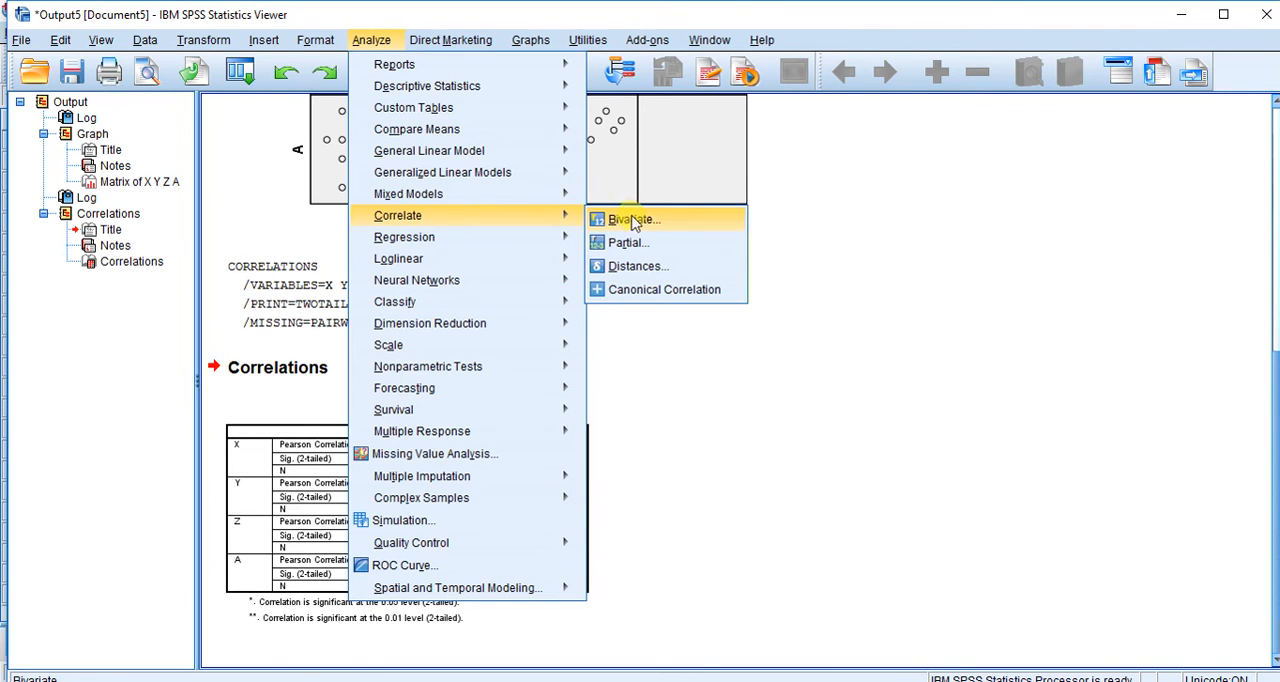
left_click(668, 228)
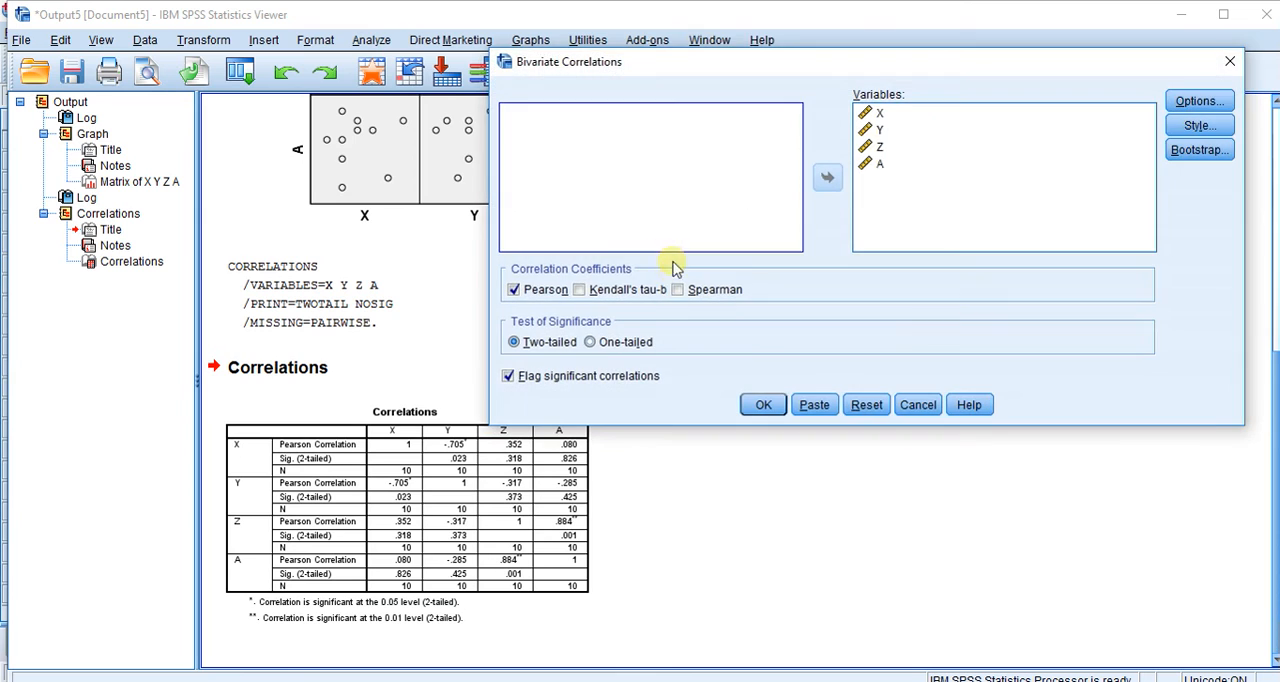
left_click_drag(923, 63, 793, 111)
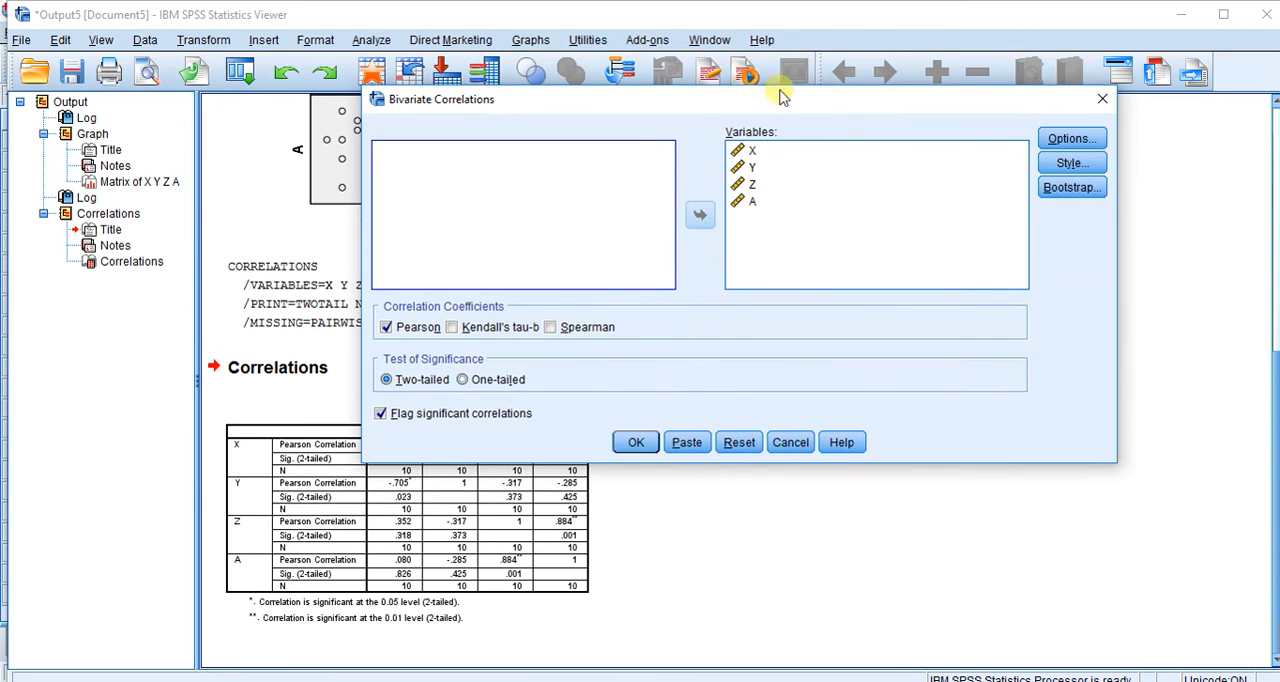
left_click(643, 452)
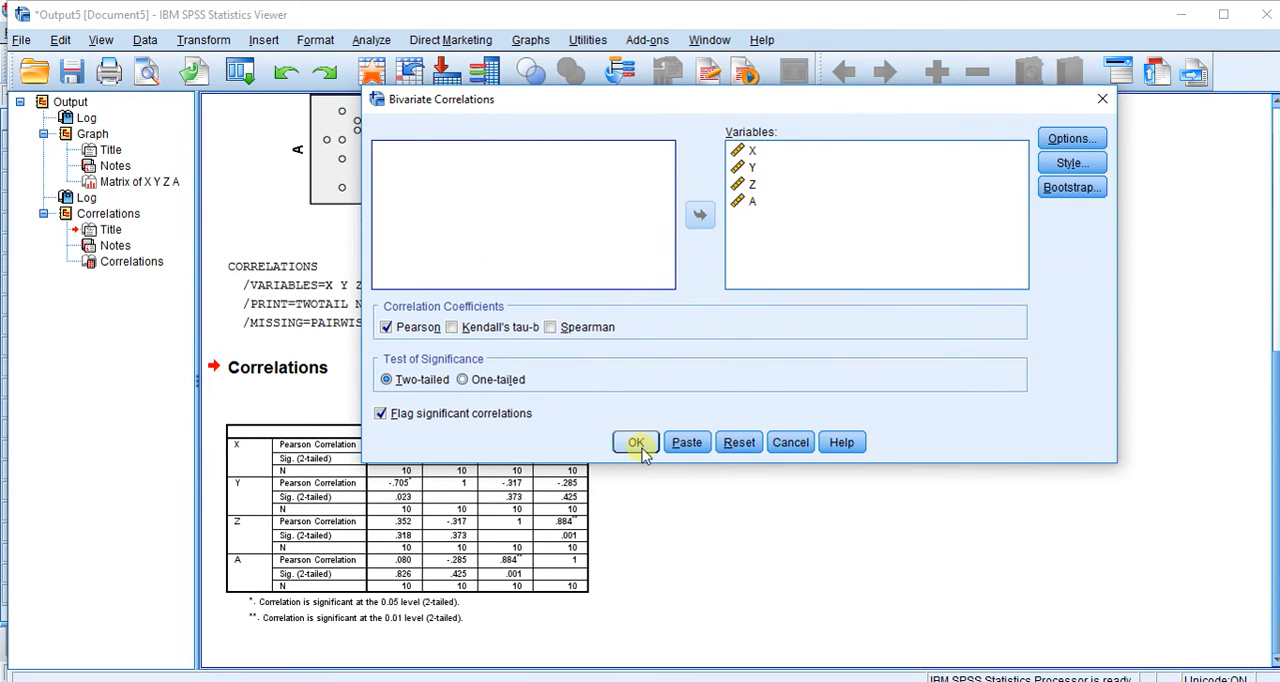
left_click(687, 443)
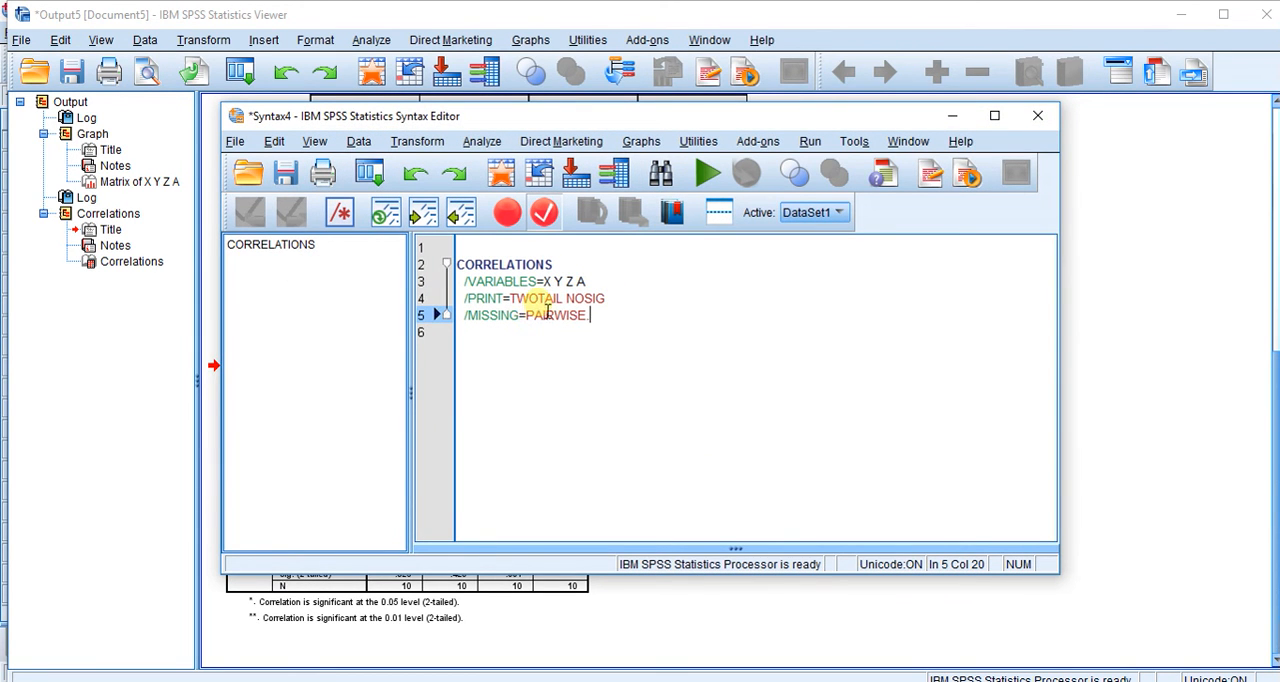
- Change the syntax's variable list to "X Y with Z A" and run the correlation command
left_click(564, 282)
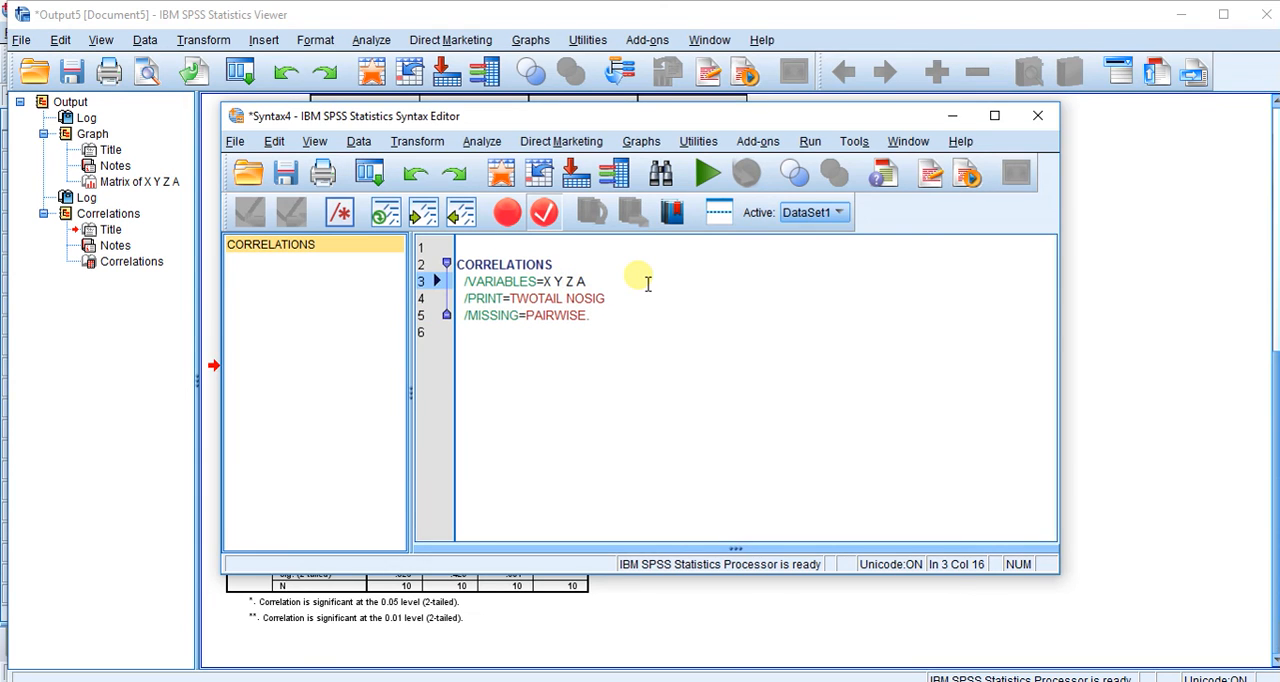
type("with")
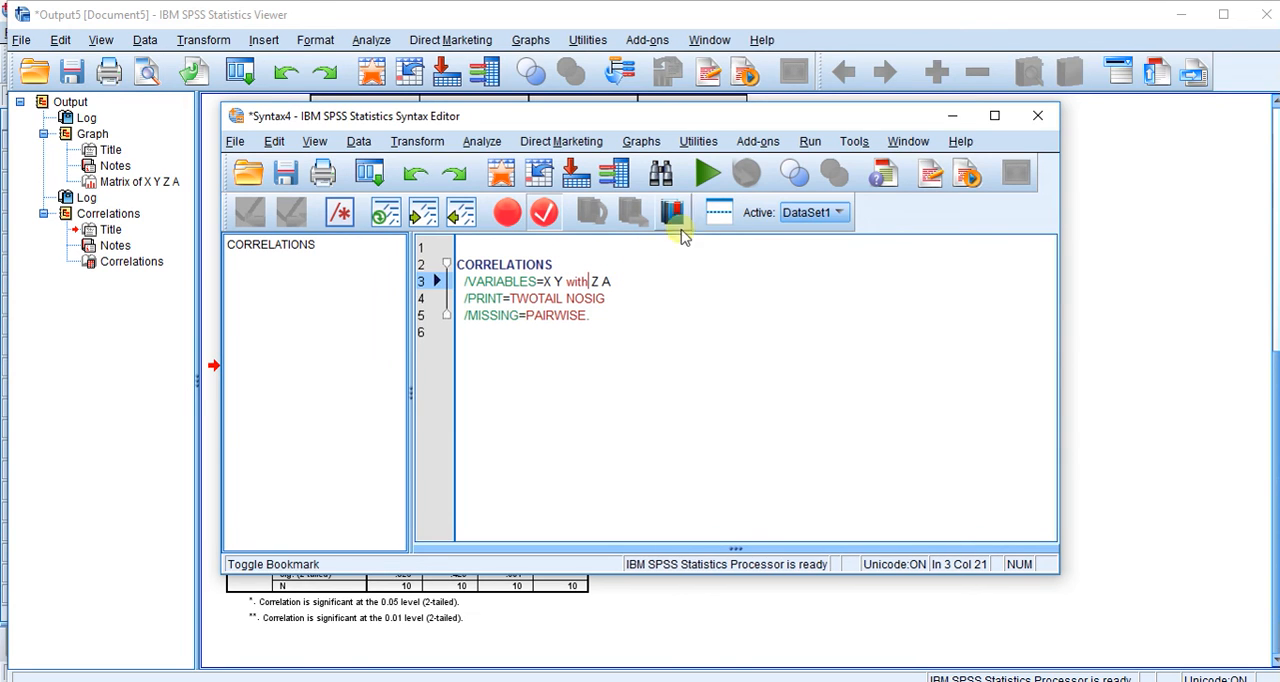
left_click(706, 178)
scroll(626, 362, "down", 1)
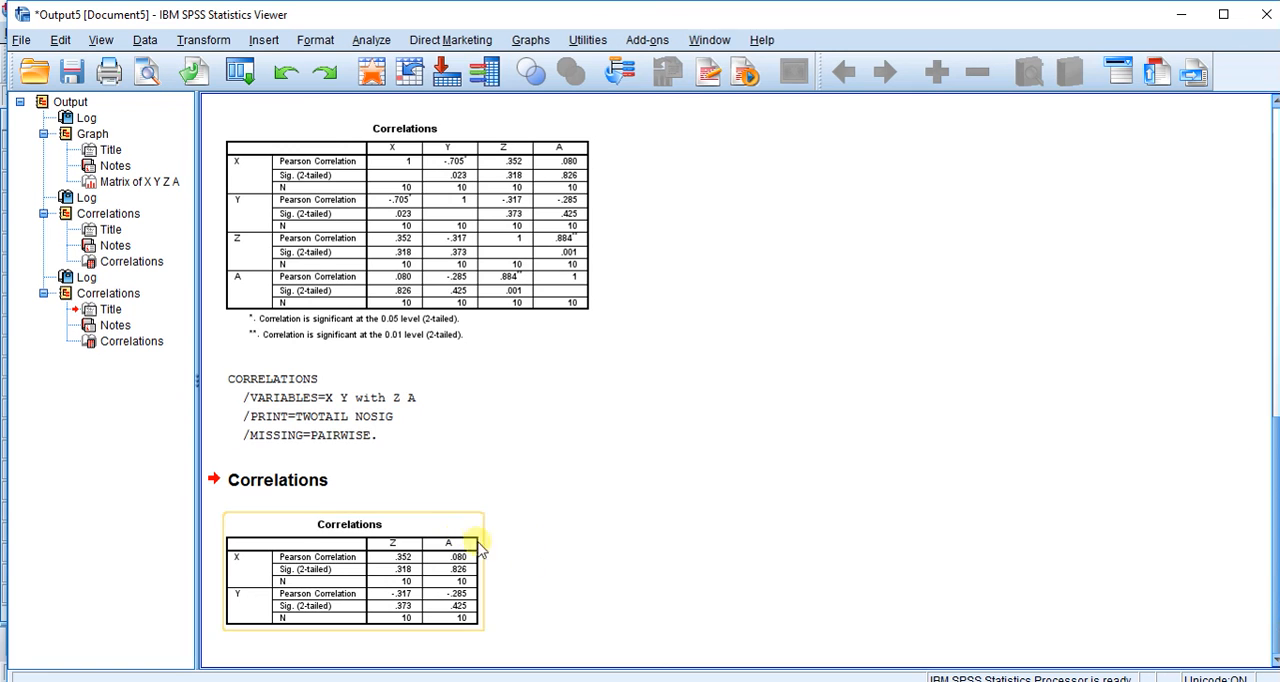
- Paste another bivariate correlation command for X, Y, Z and A into the syntax file and bring the Syntax Editor to the front
left_click(375, 40)
mouse_move(418, 216)
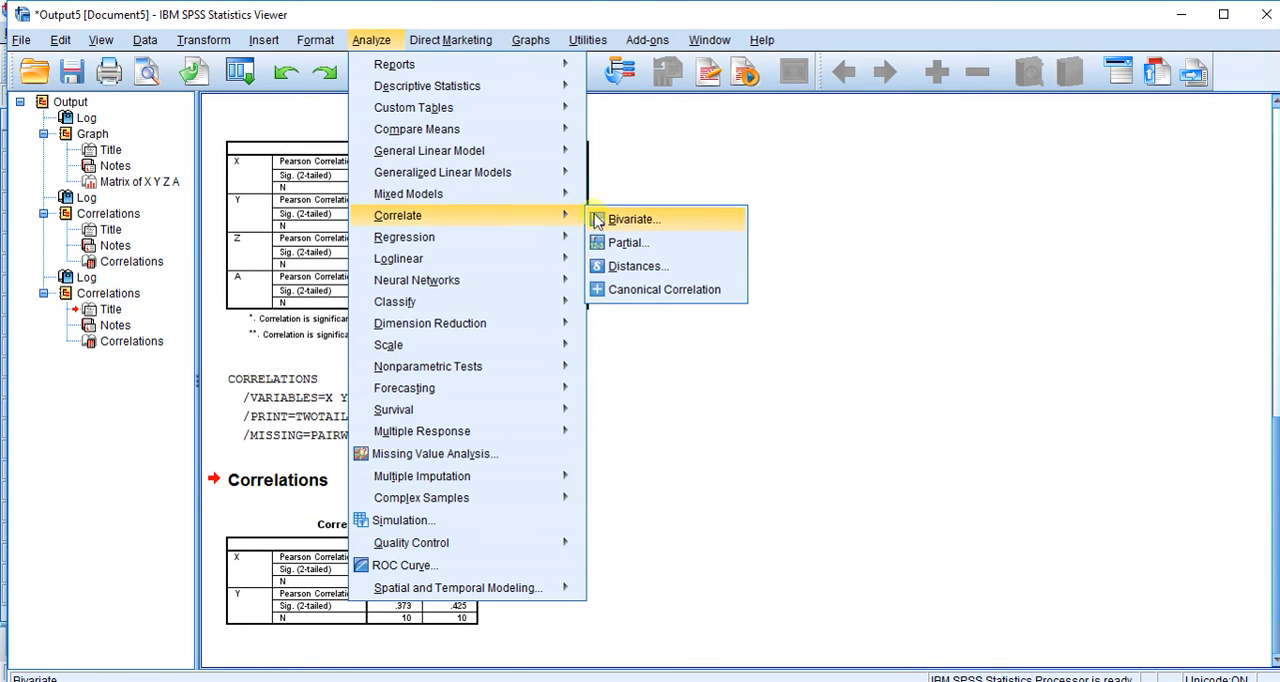
left_click(600, 216)
left_click(690, 438)
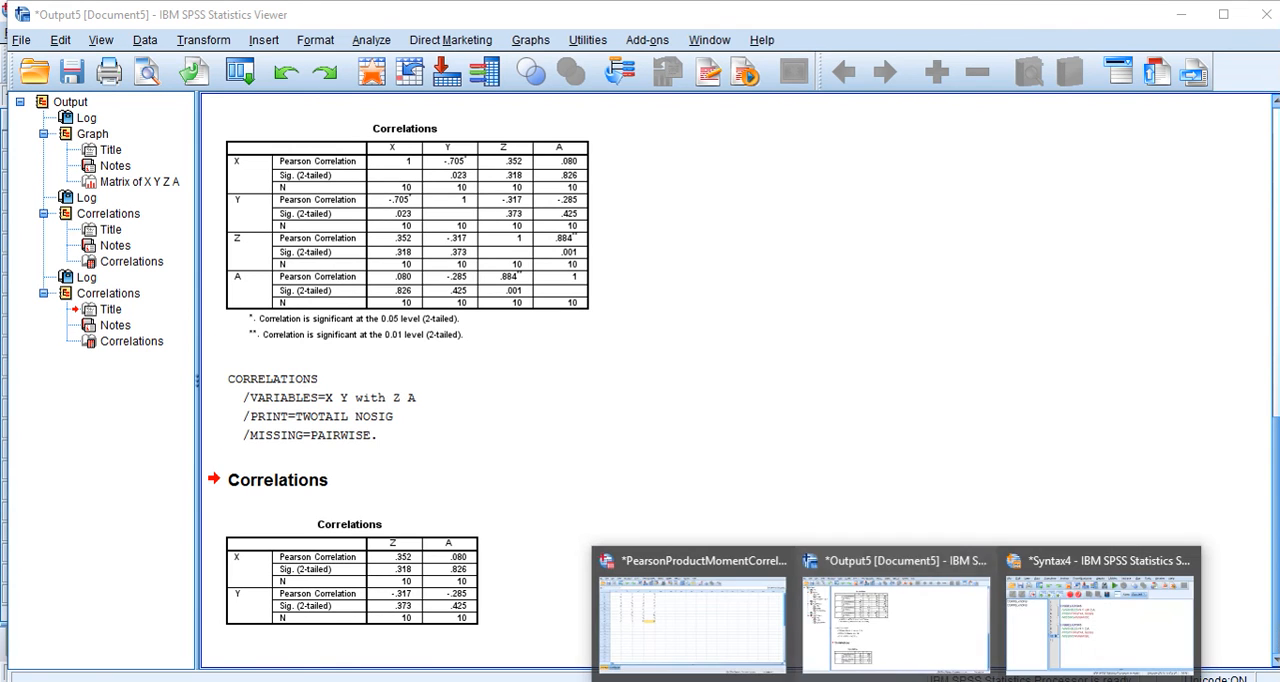
left_click(1062, 645)
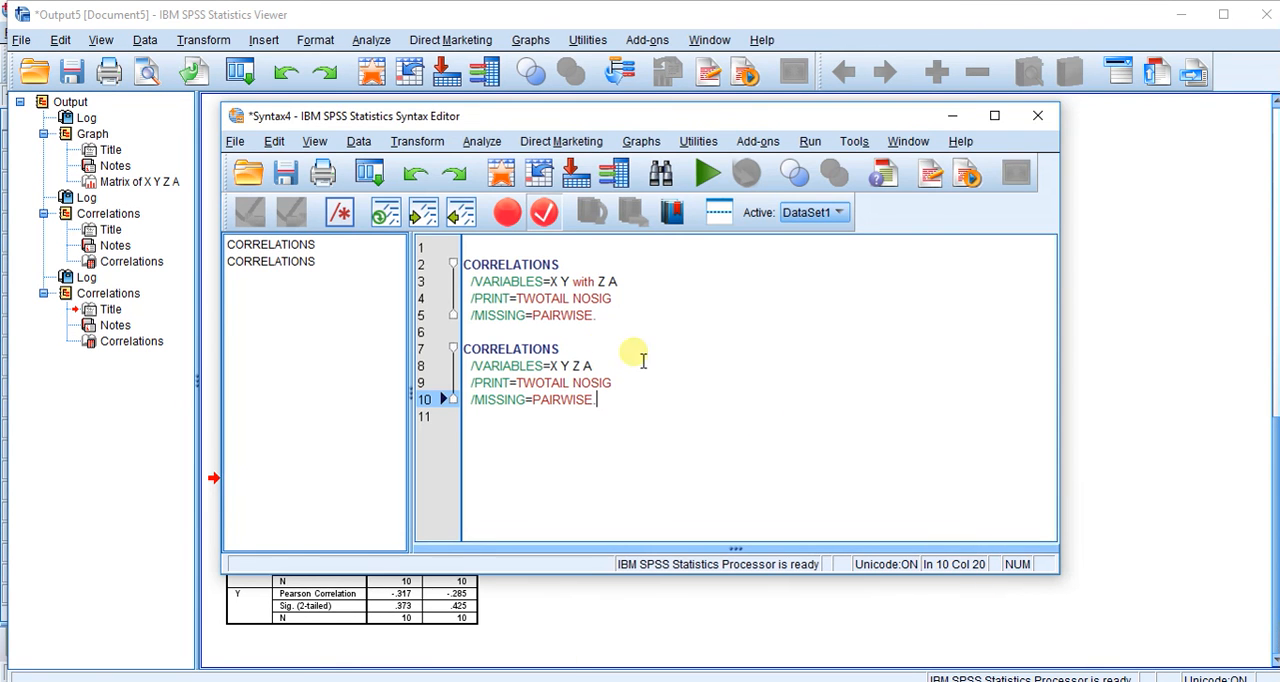
- Change the second correlation command's variable list to "X with Y Z A", run it and review the output
left_click(561, 367)
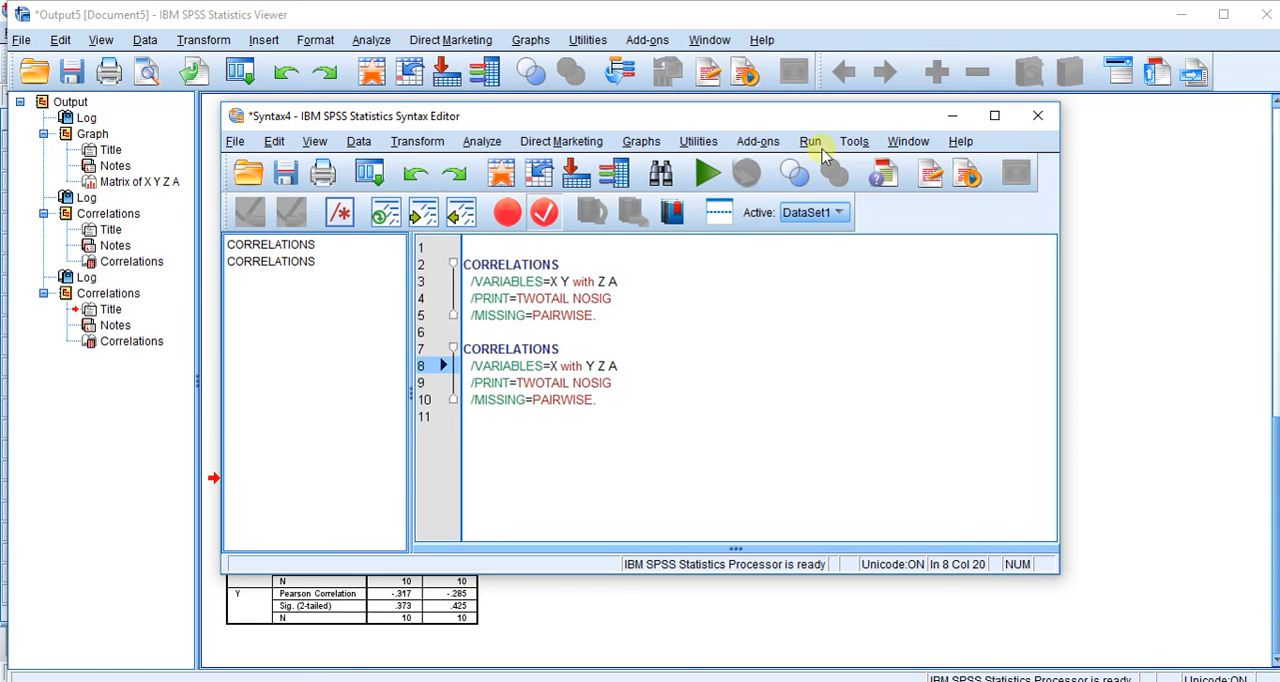
left_click(710, 175)
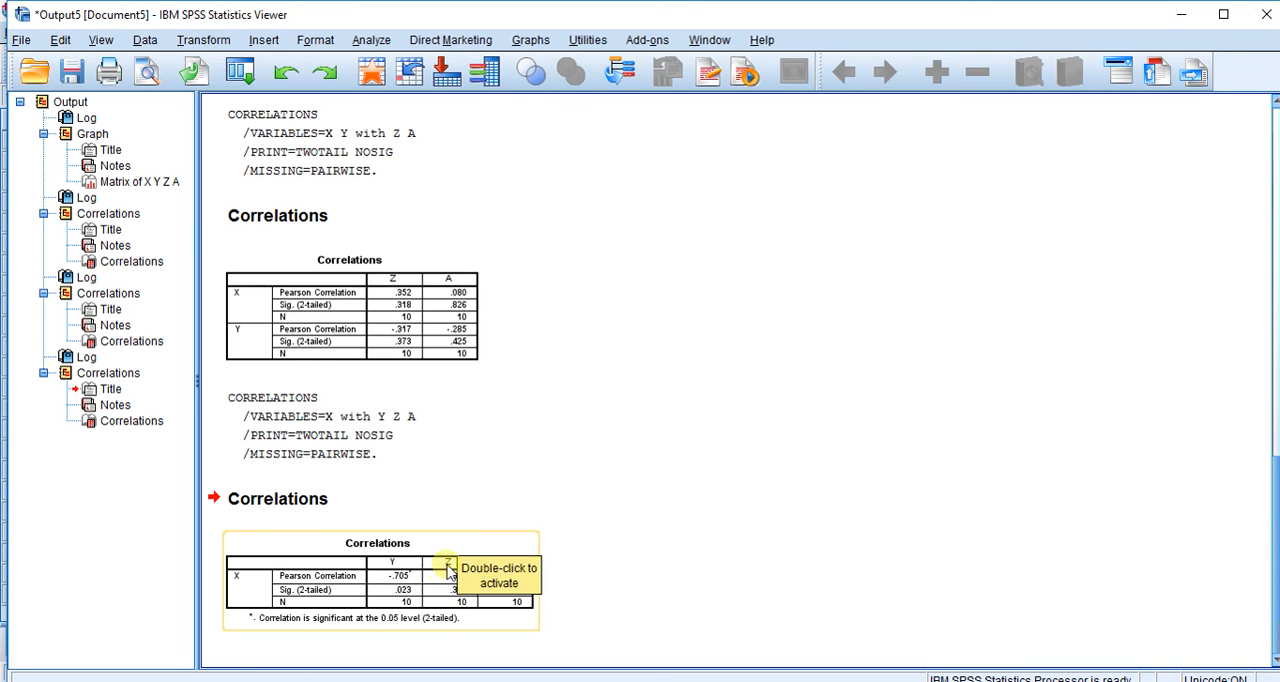
scroll(708, 532, "up", 10)
scroll(708, 532, "up", 5)
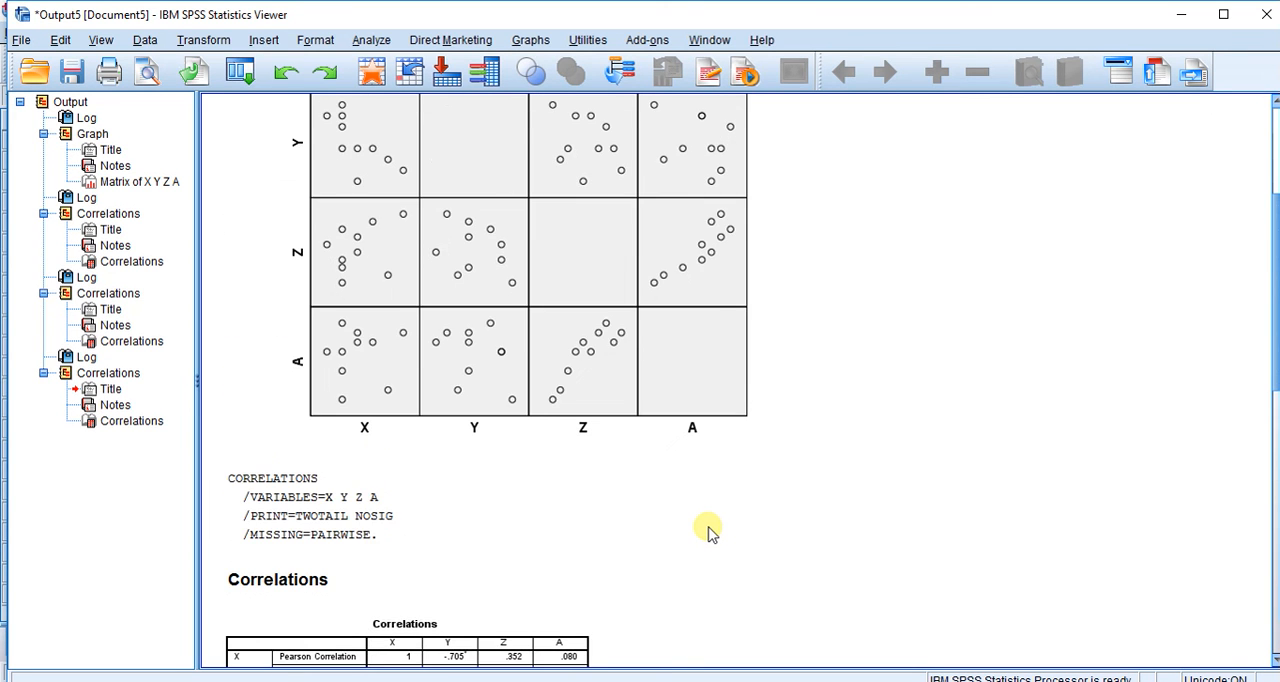